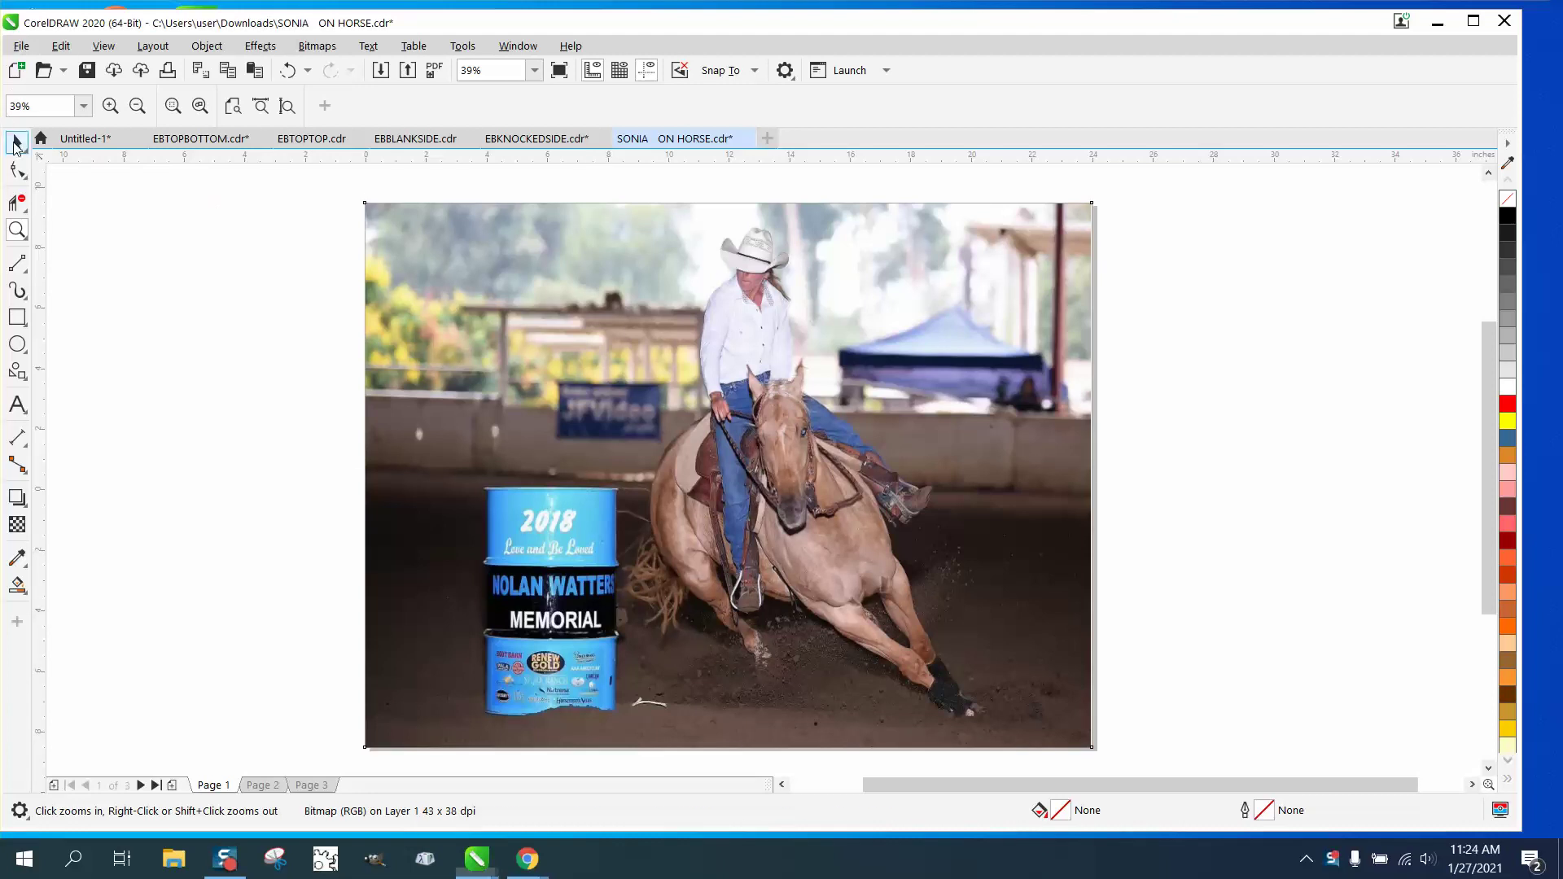
# Zoom in to inspect the barrel's 2018 text, then zoom back out and reselect the photo
pyautogui.click(16, 144)
pyautogui.hotkey('ctrl', 'a')
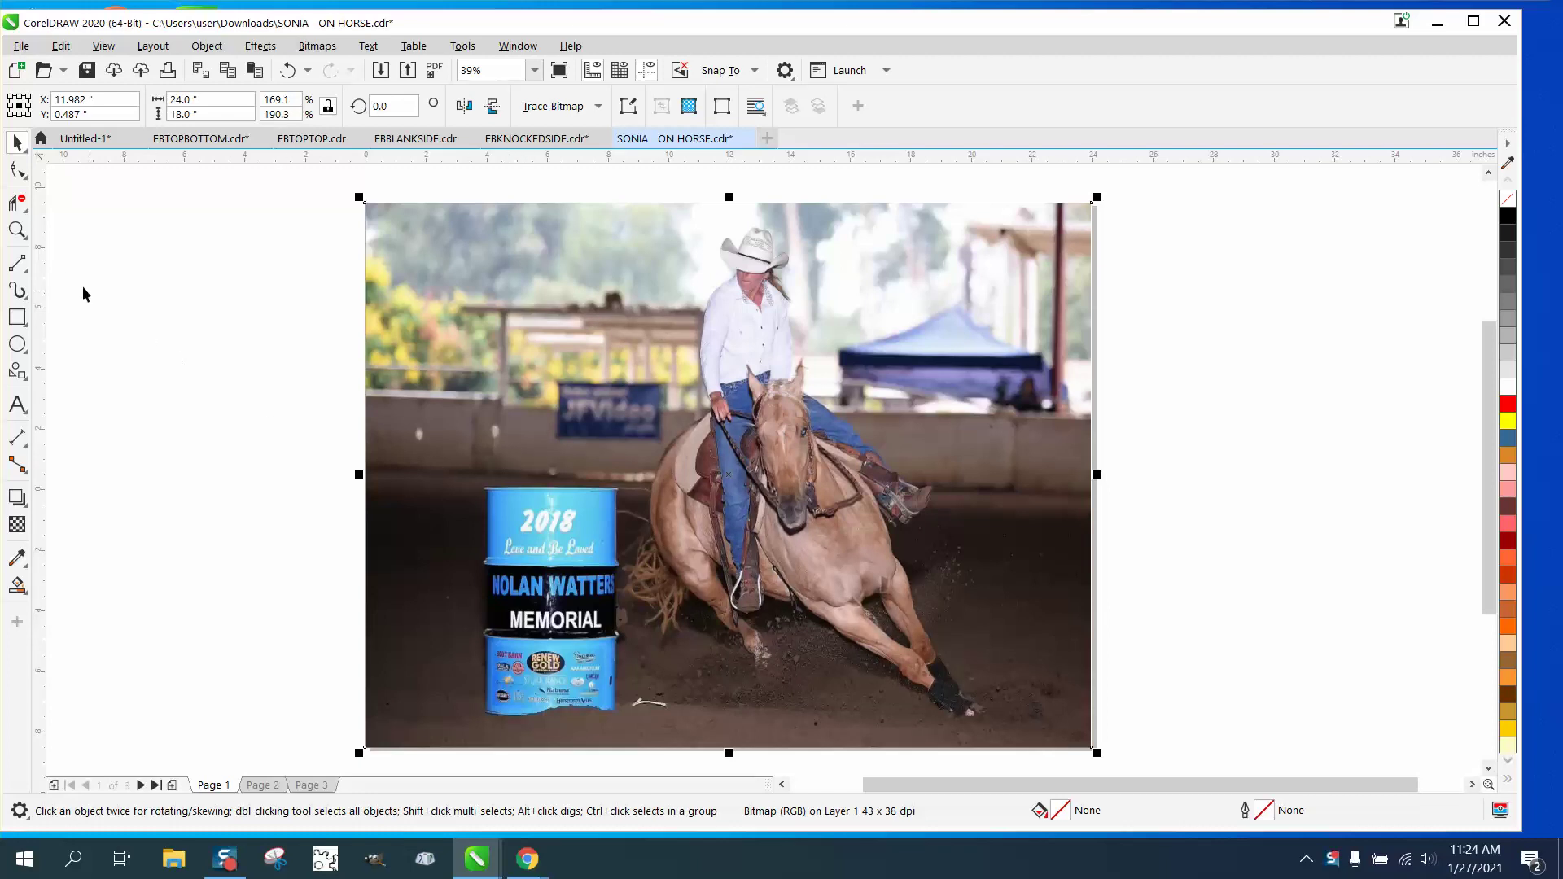
pyautogui.click(17, 230)
pyautogui.moveTo(487, 493); pyautogui.dragTo(601, 556)
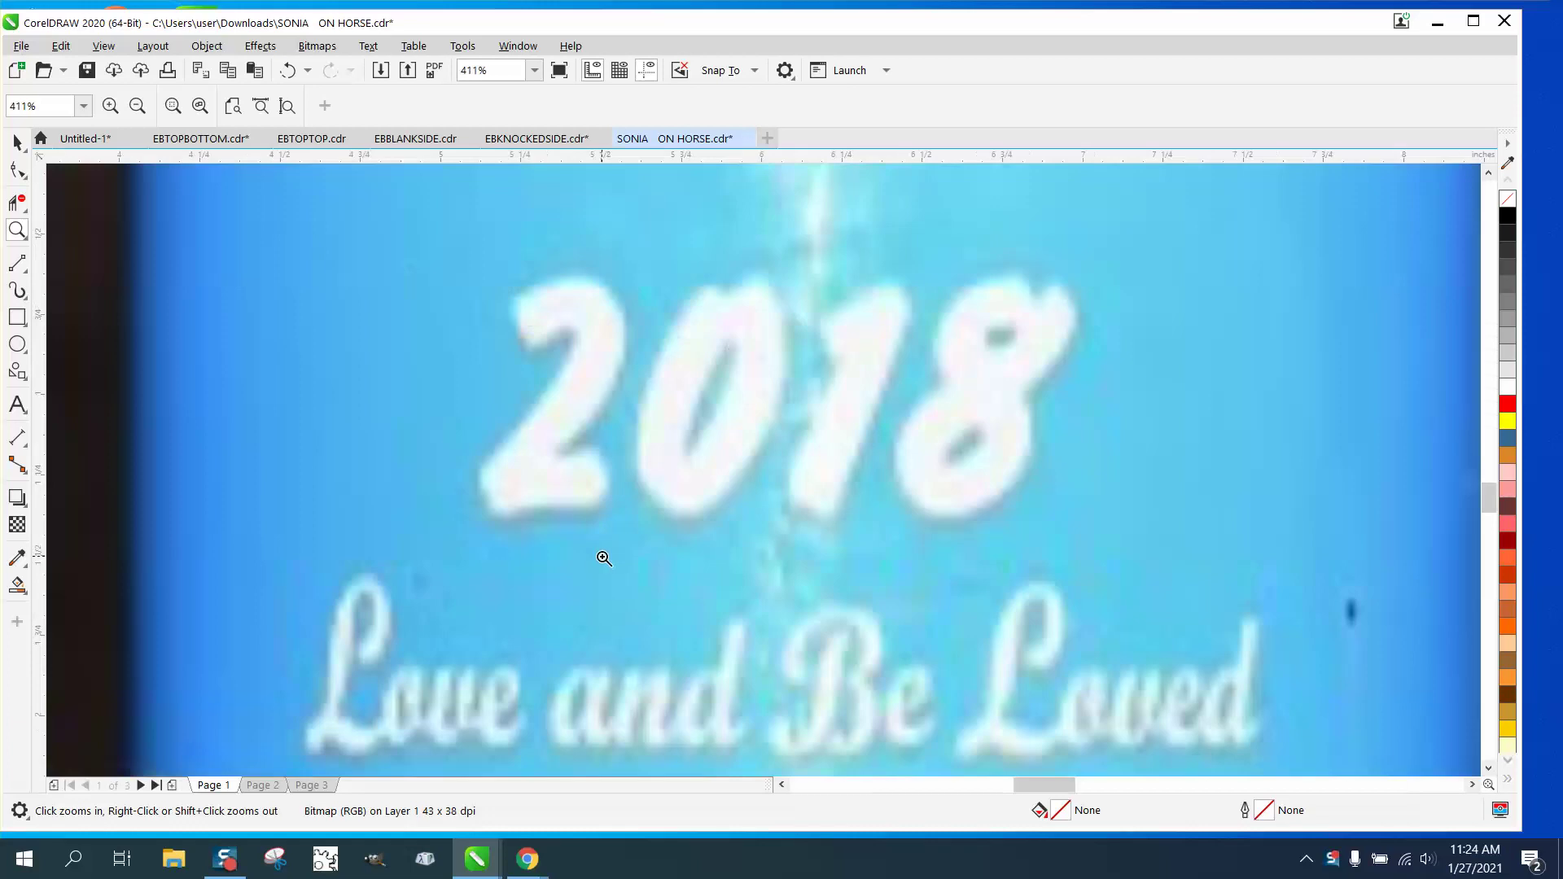
pyautogui.rightClick(595, 538)
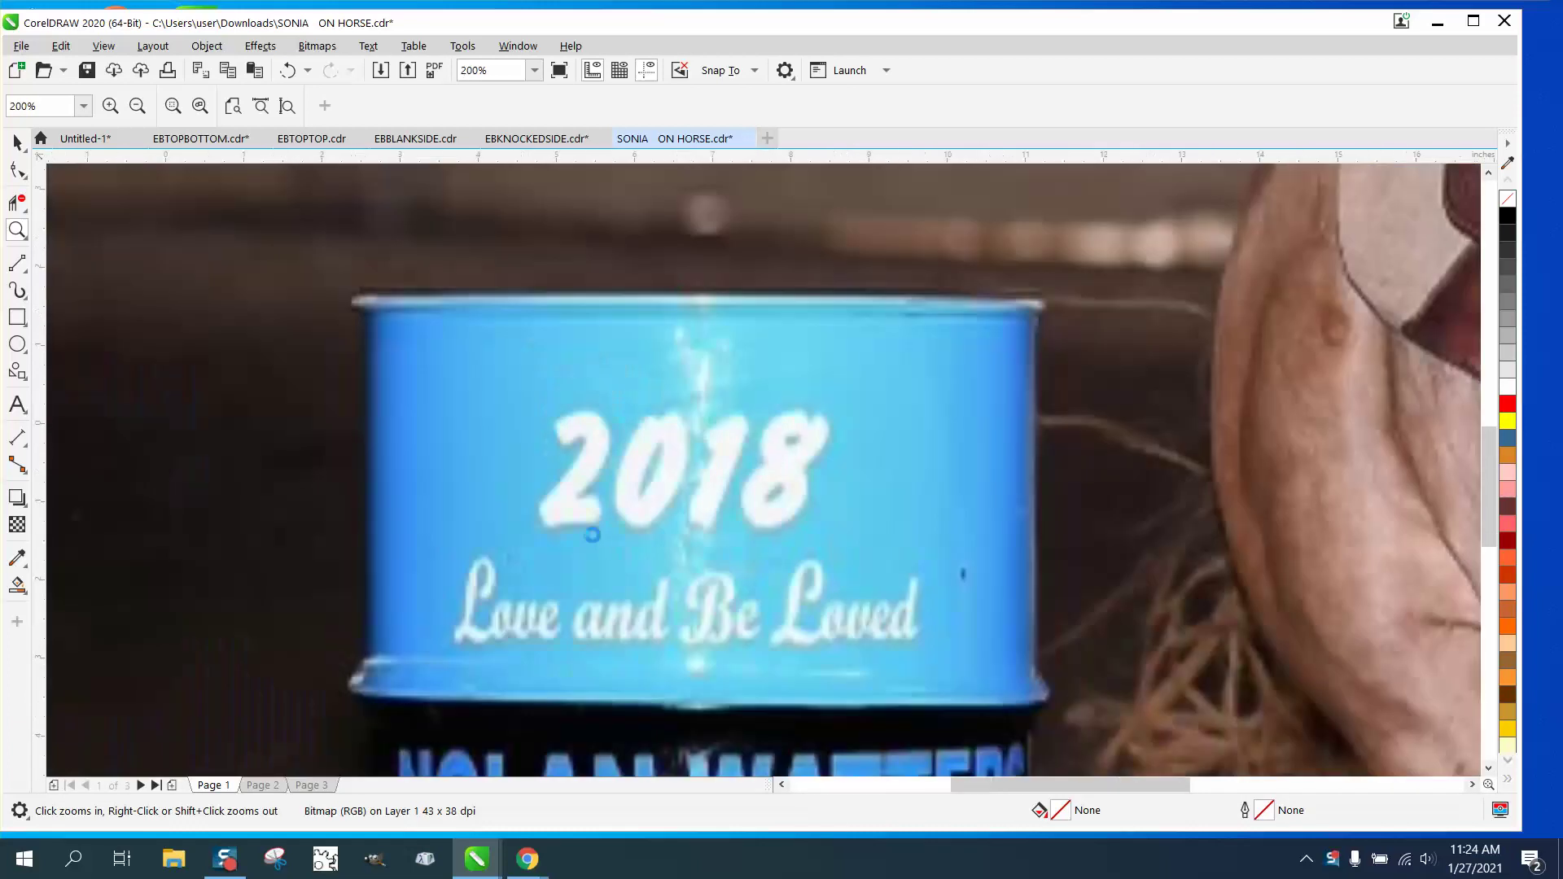
pyautogui.rightClick(588, 533)
pyautogui.click(18, 144)
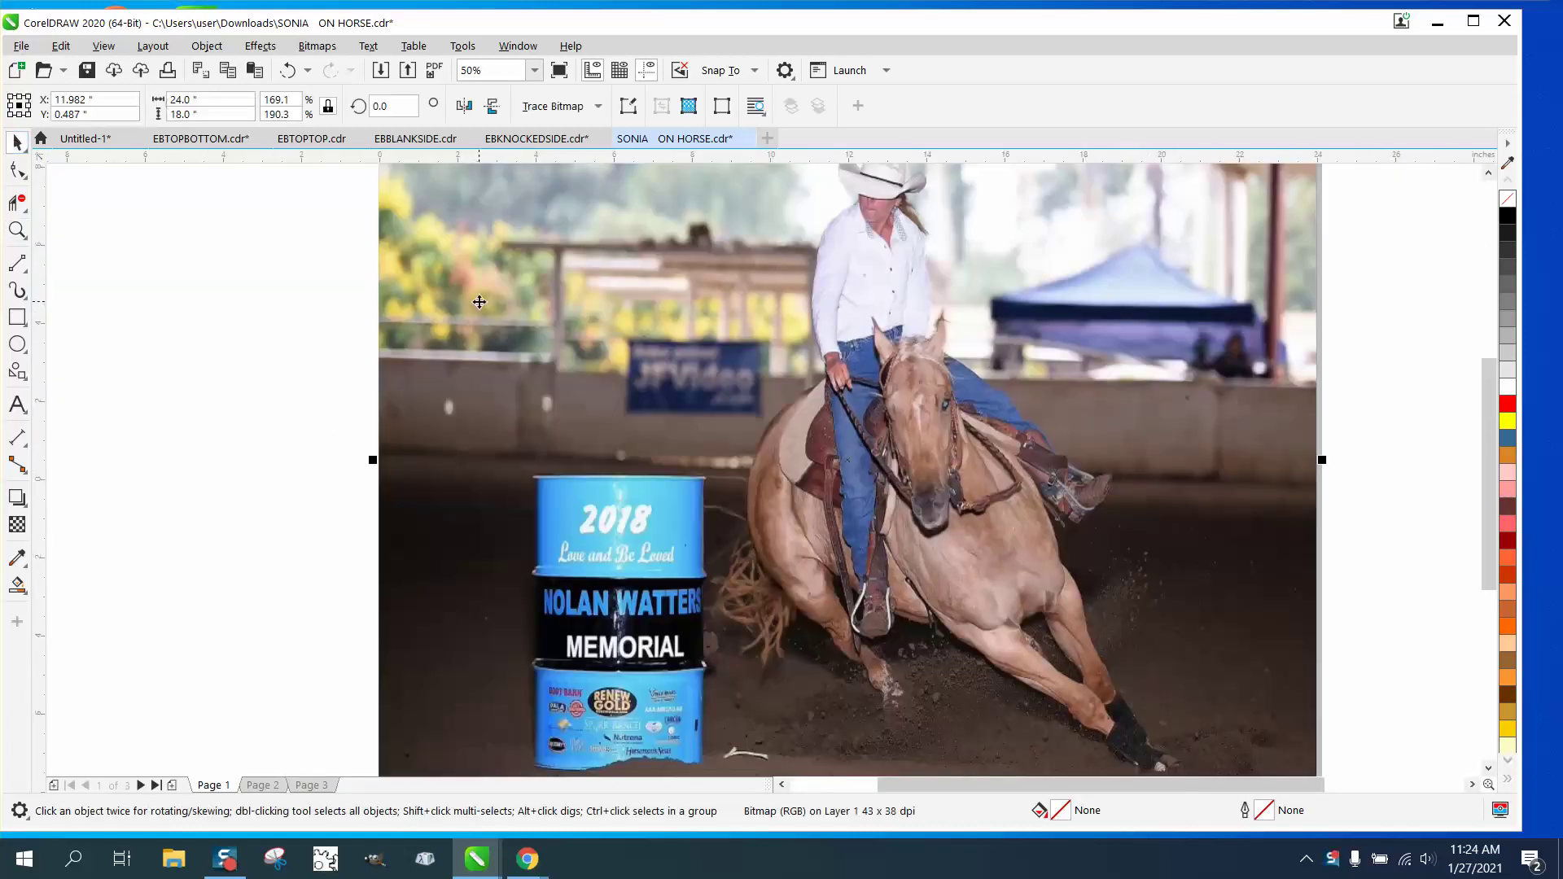
# Resample the photo from 43 to 600 dpi, keeping the aspect ratio
pyautogui.click(315, 46)
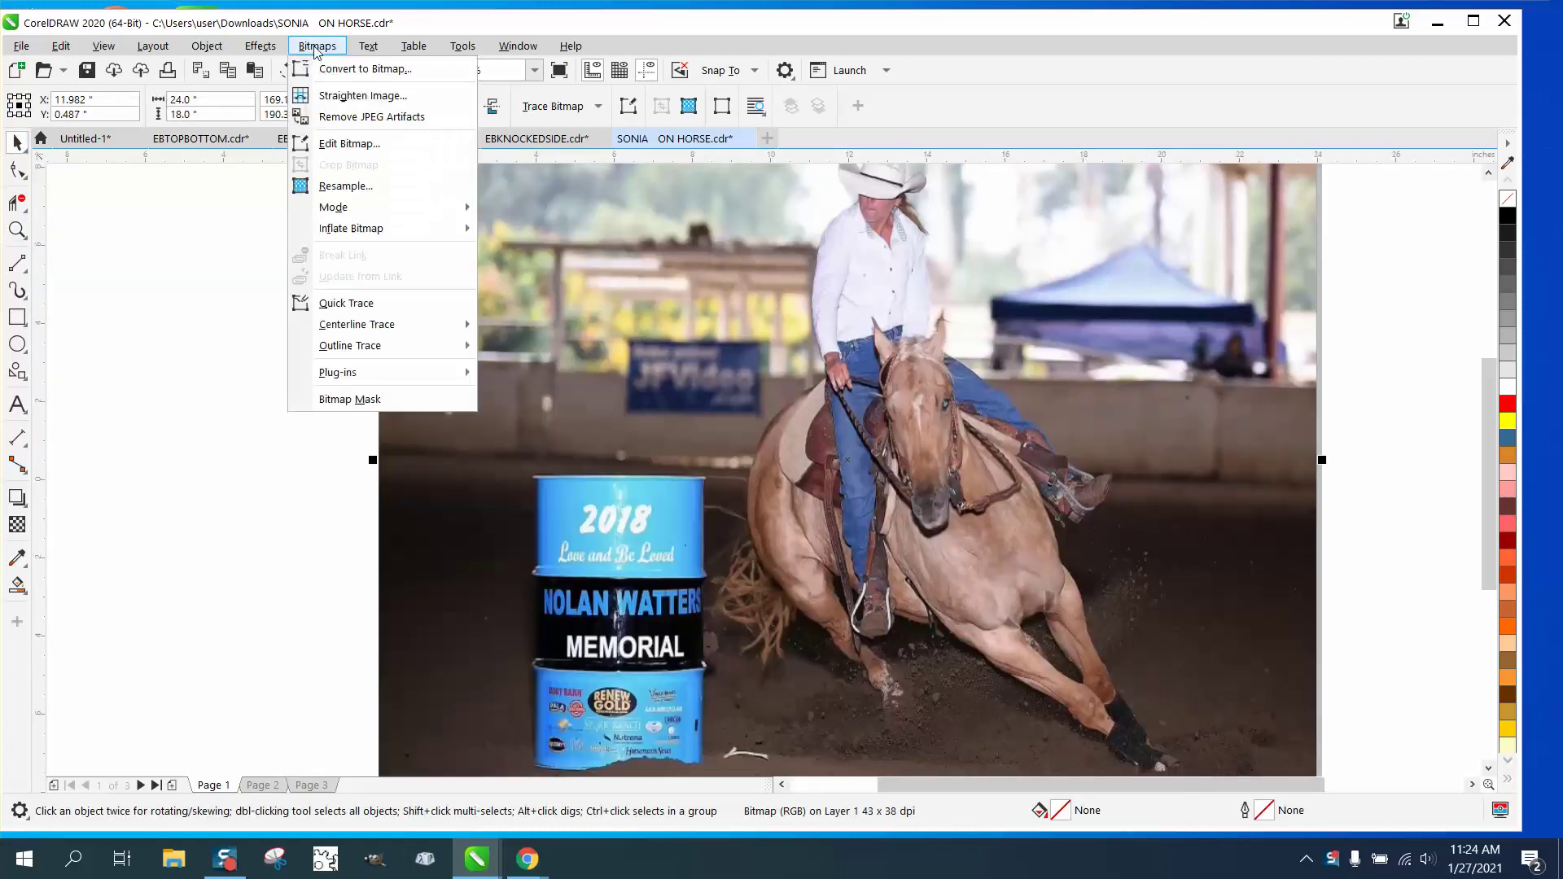
pyautogui.click(368, 188)
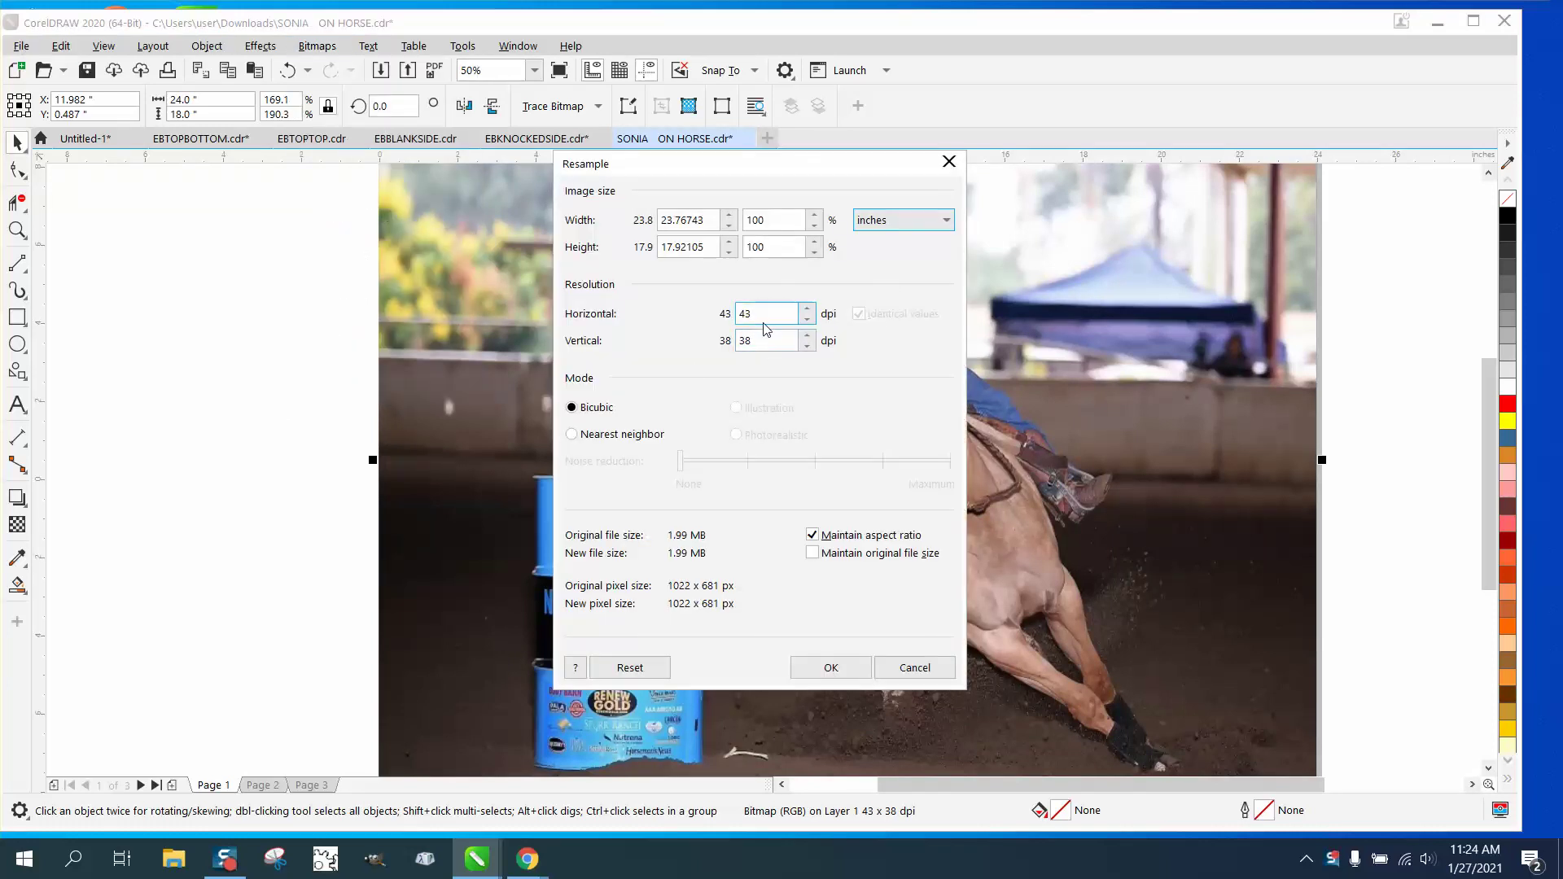
pyautogui.moveTo(775, 314); pyautogui.dragTo(739, 323)
pyautogui.write('600')
pyautogui.click(833, 667)
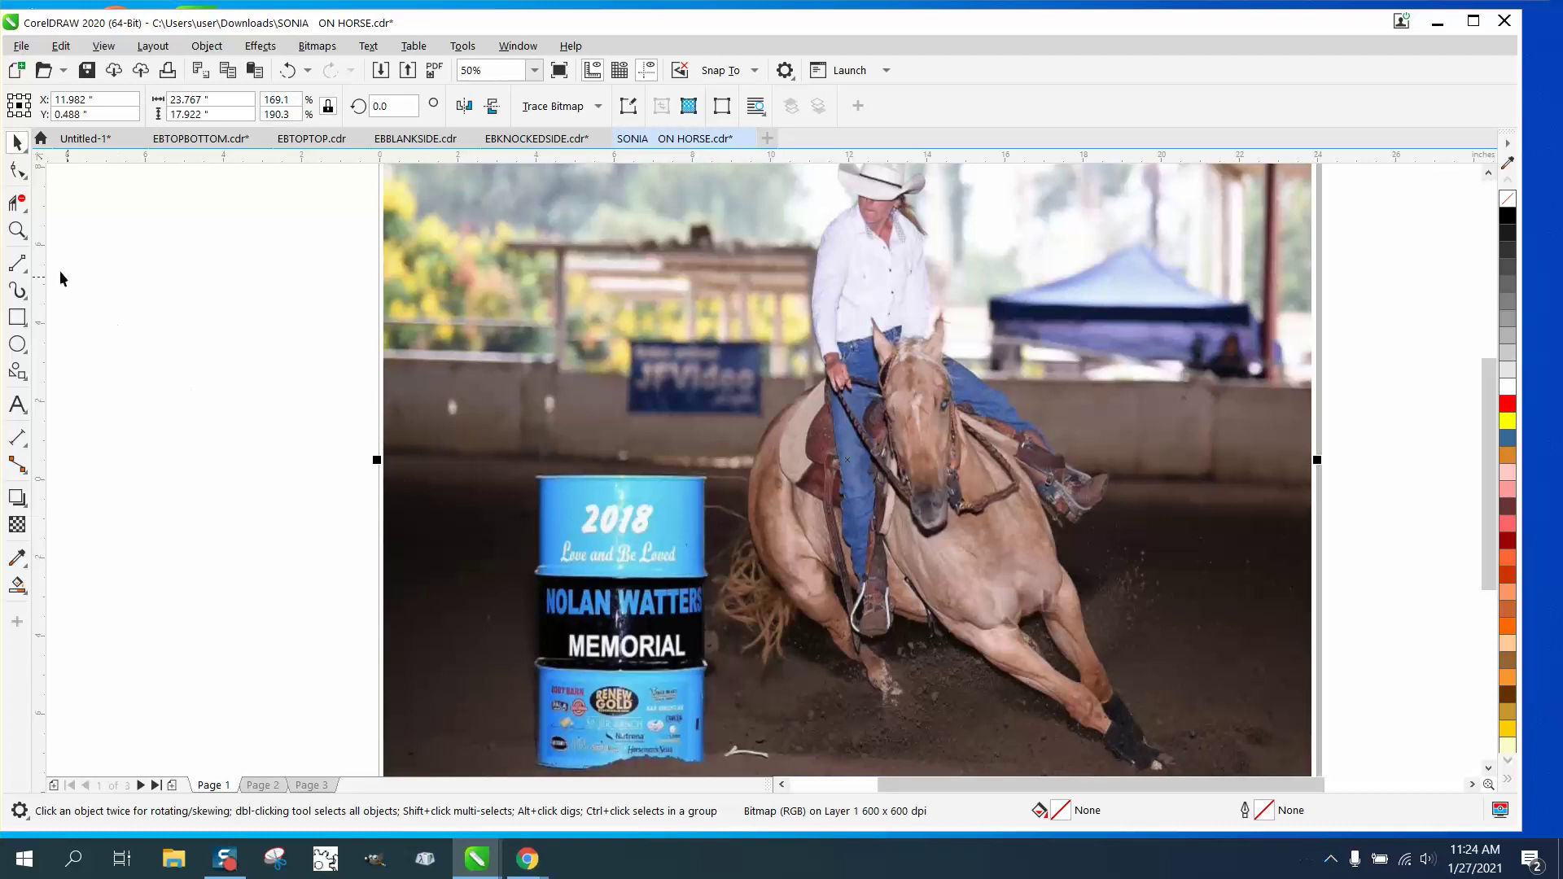
# Zoom in on the barrel to check sharpness, then zoom out to the whole photo
pyautogui.click(18, 231)
pyautogui.click(689, 558)
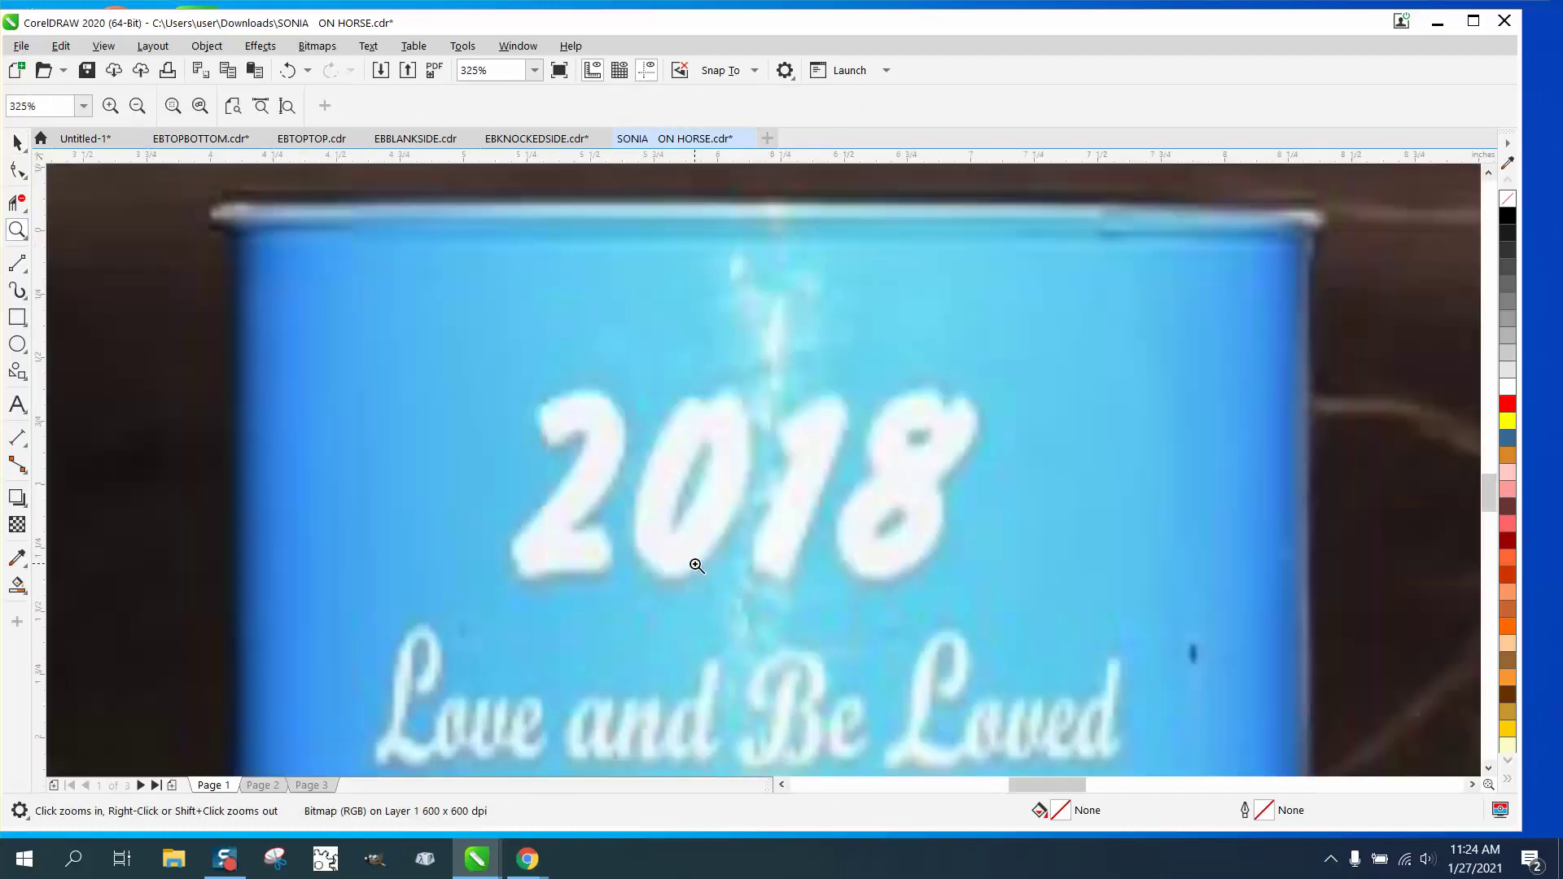
pyautogui.press('F4')
# Undo the resample back to 43 dpi, opening and cancelling Resample unchanged
pyautogui.click(19, 142)
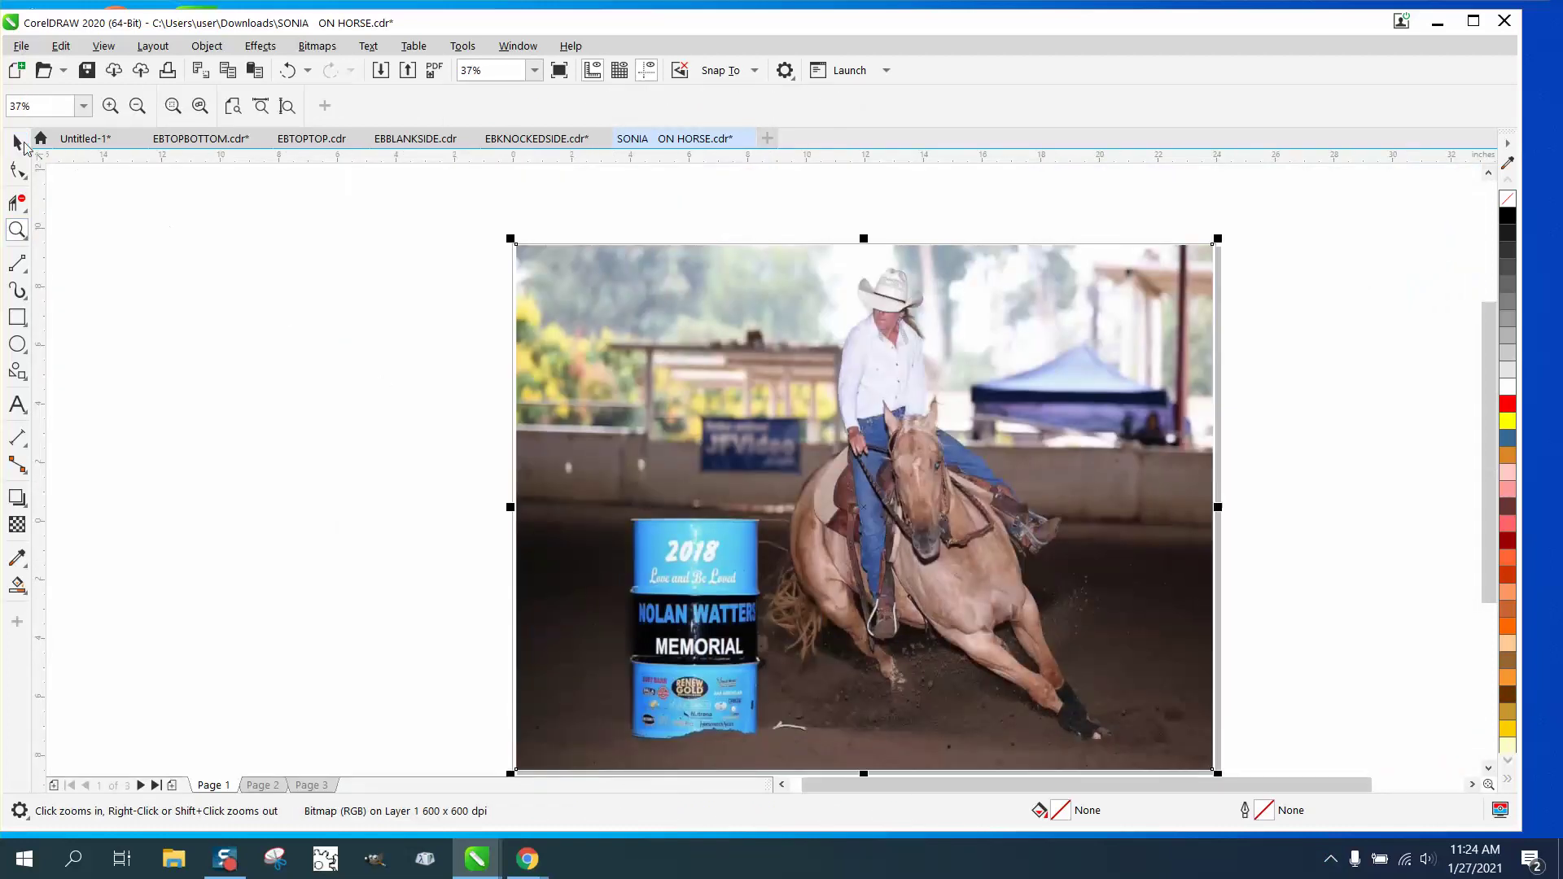
pyautogui.click(289, 69)
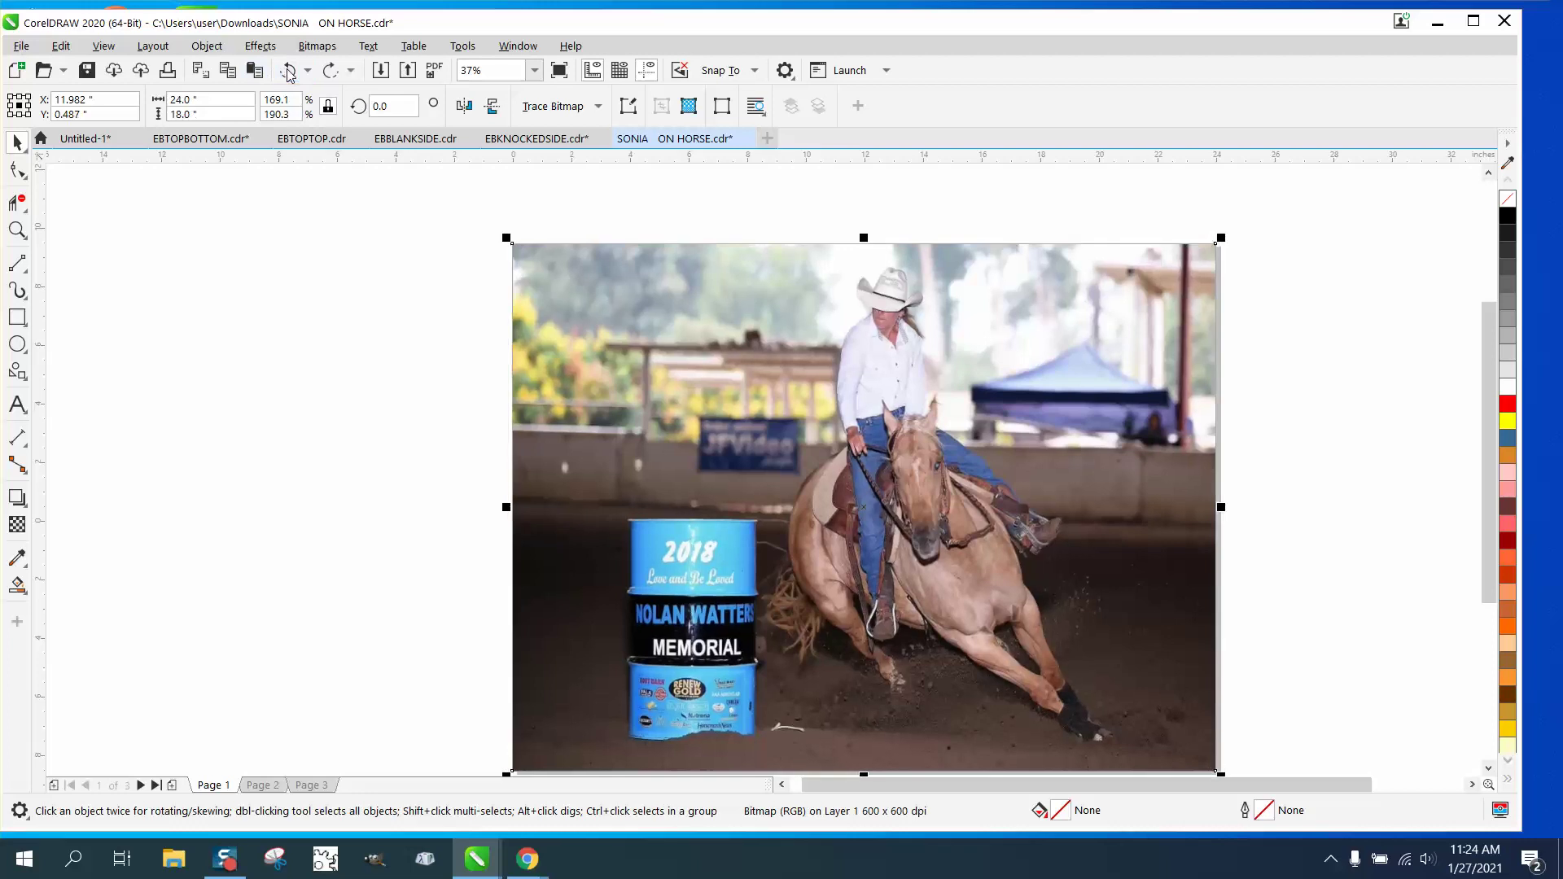
pyautogui.click(315, 46)
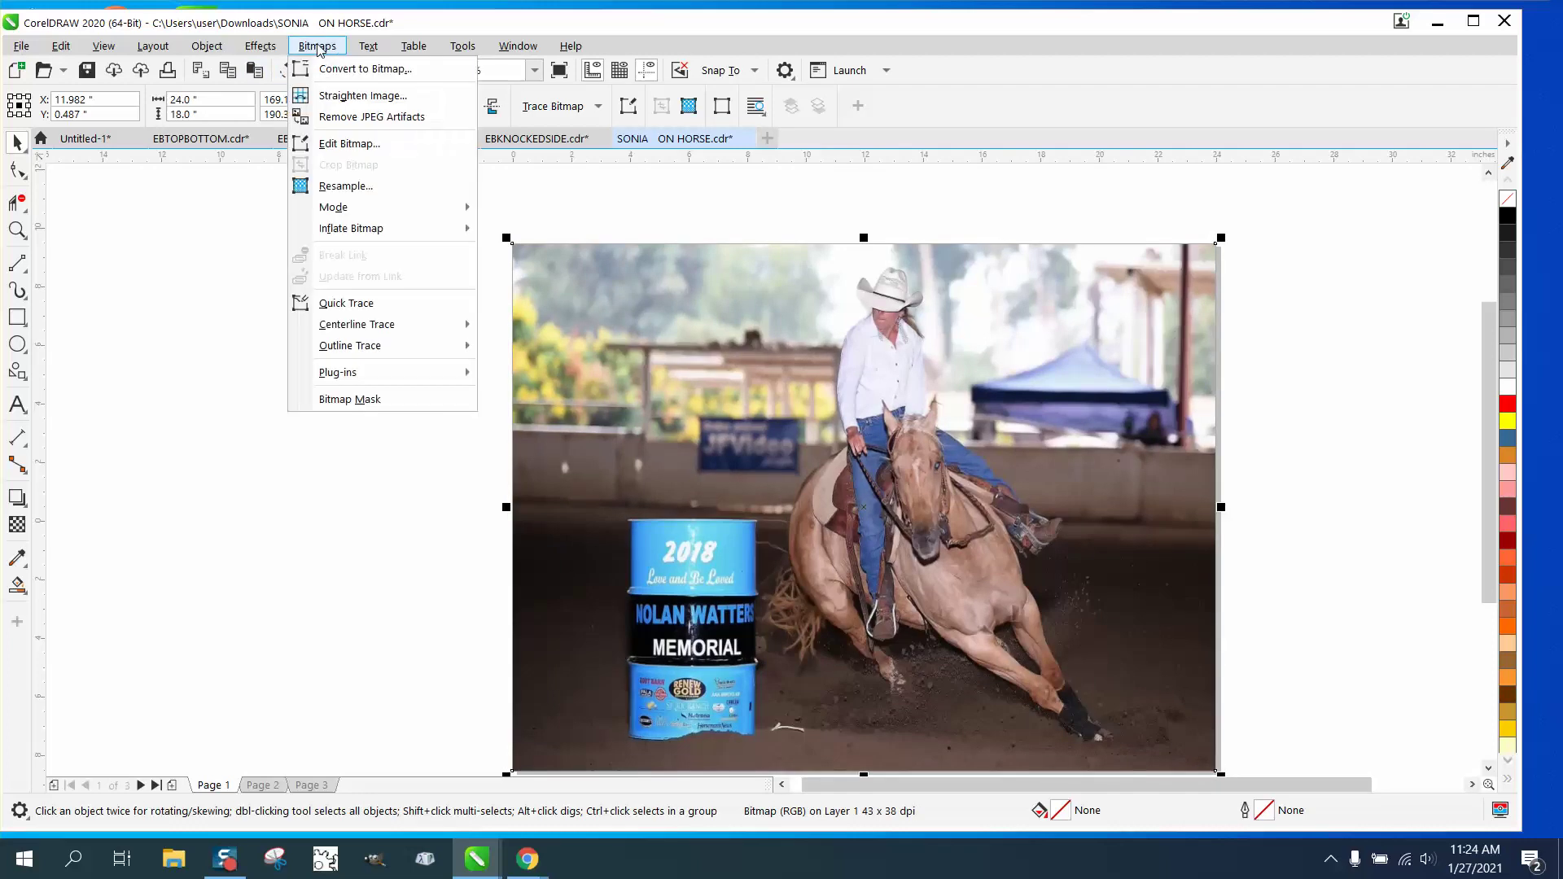
pyautogui.click(345, 186)
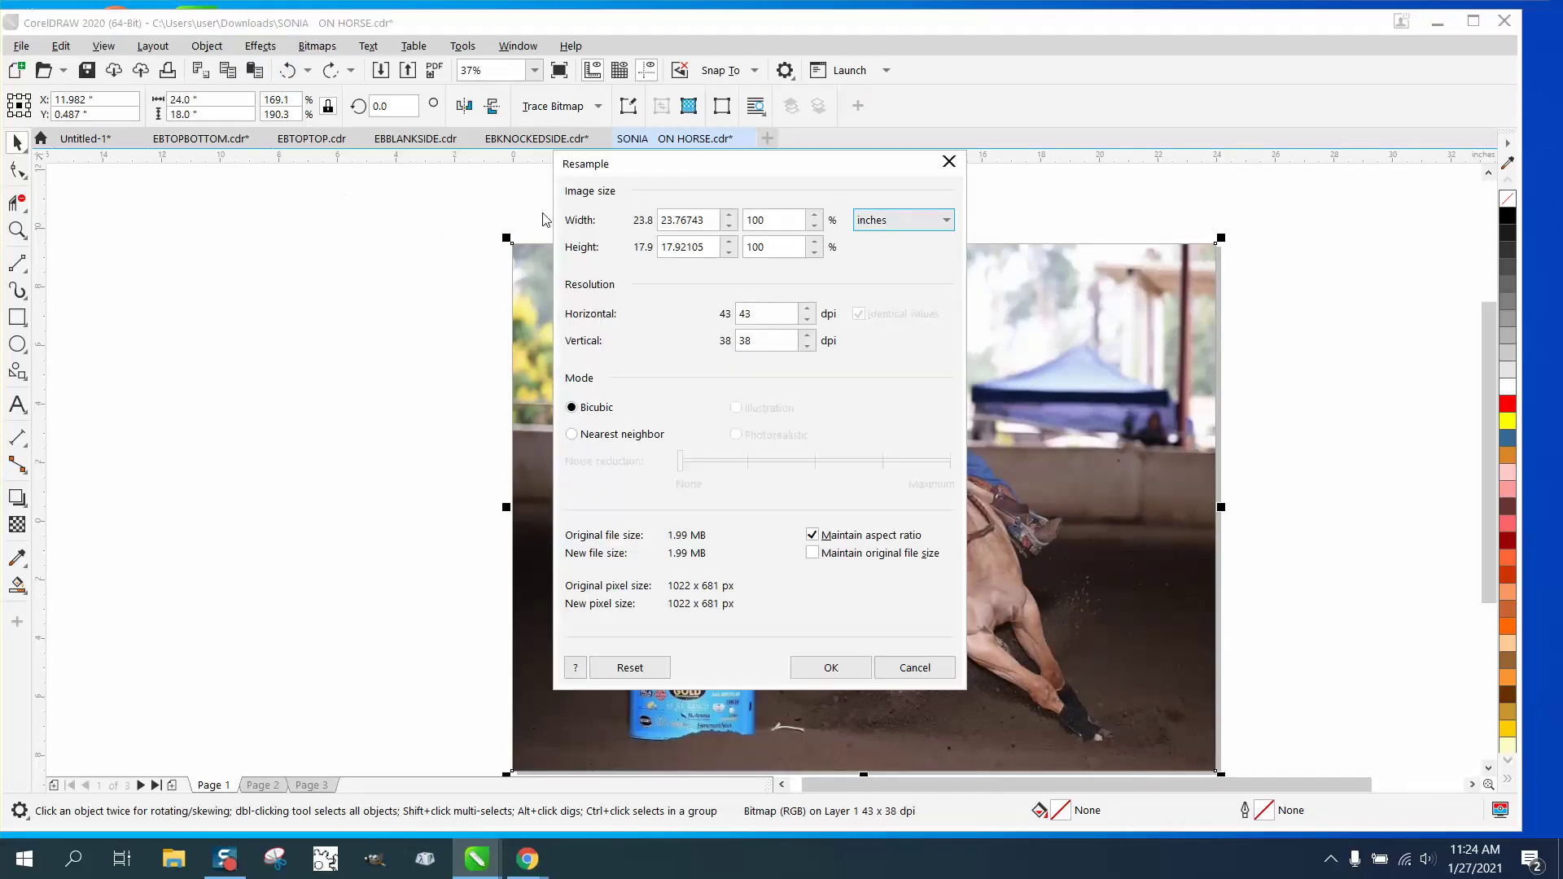
pyautogui.click(949, 163)
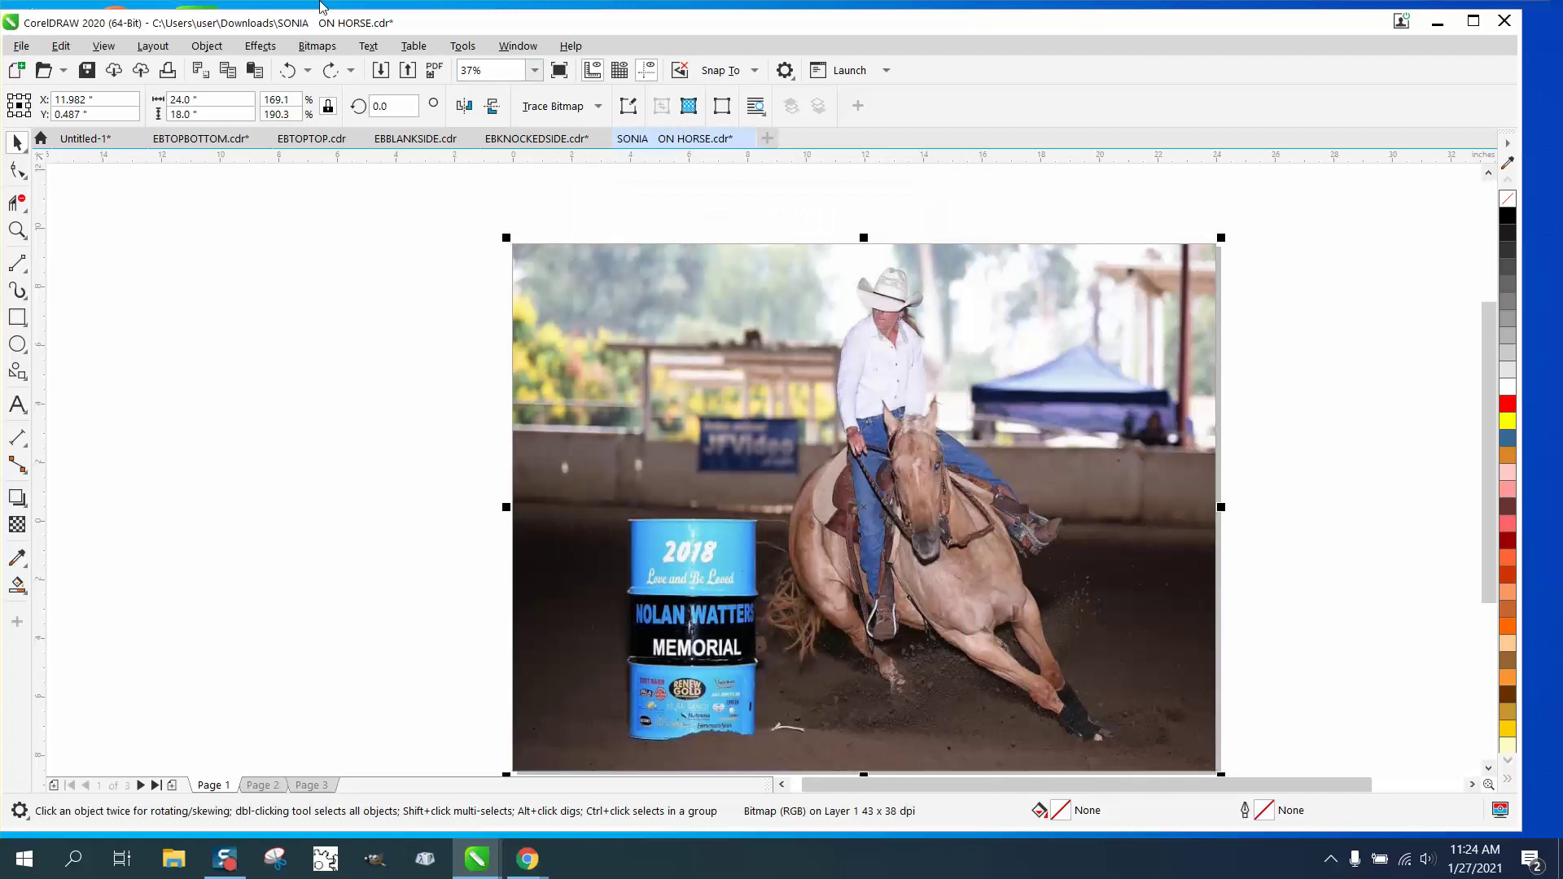
# Convert the photo to a 300 dpi CMYK Color (32-bit) bitmap
pyautogui.click(311, 51)
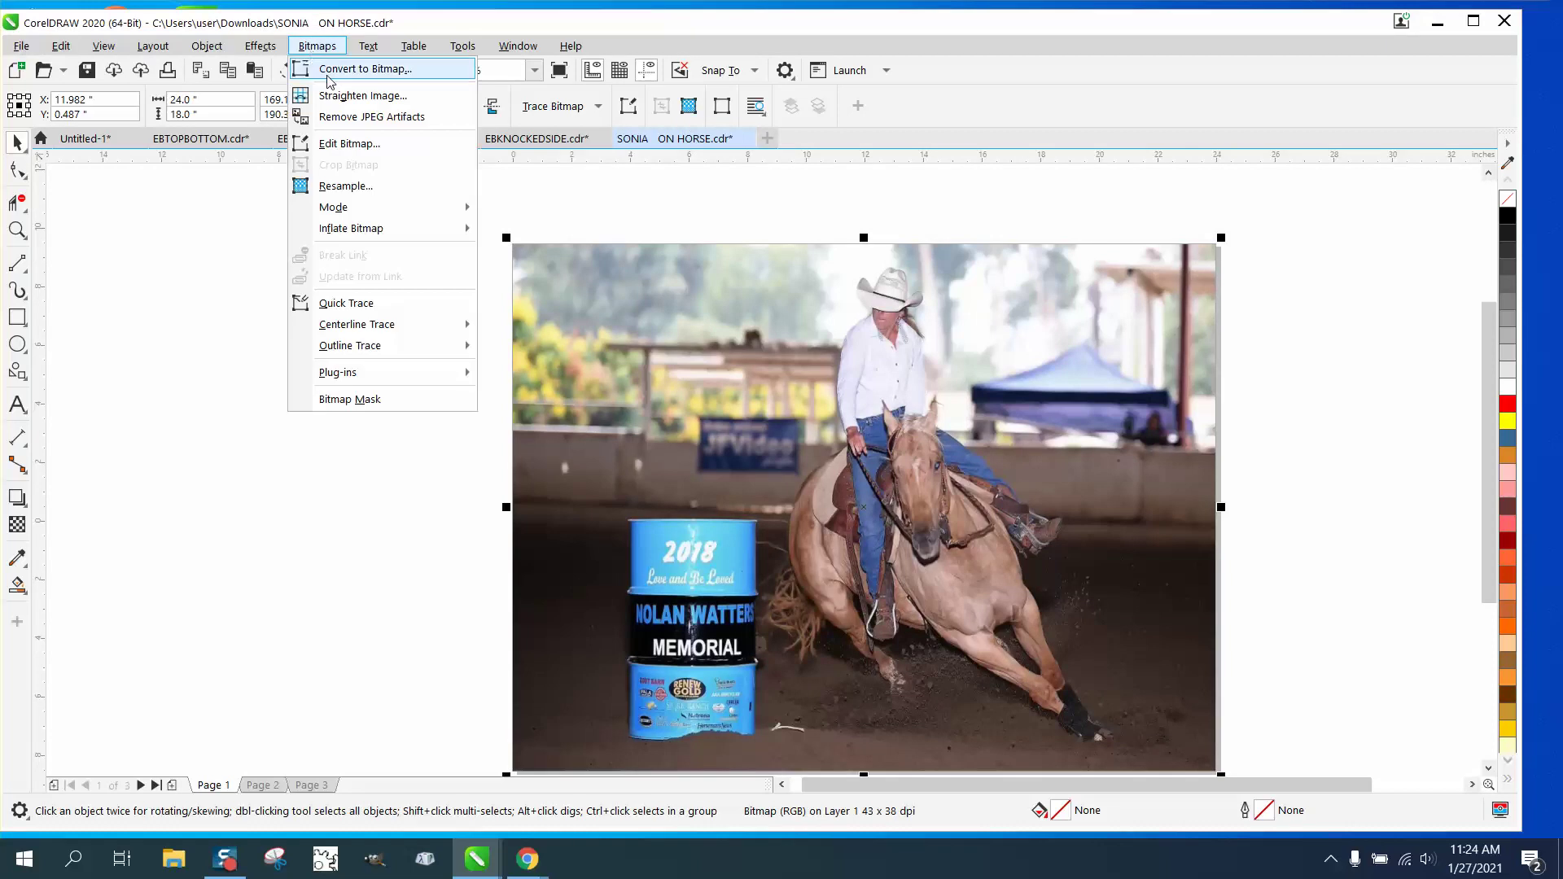
pyautogui.click(330, 74)
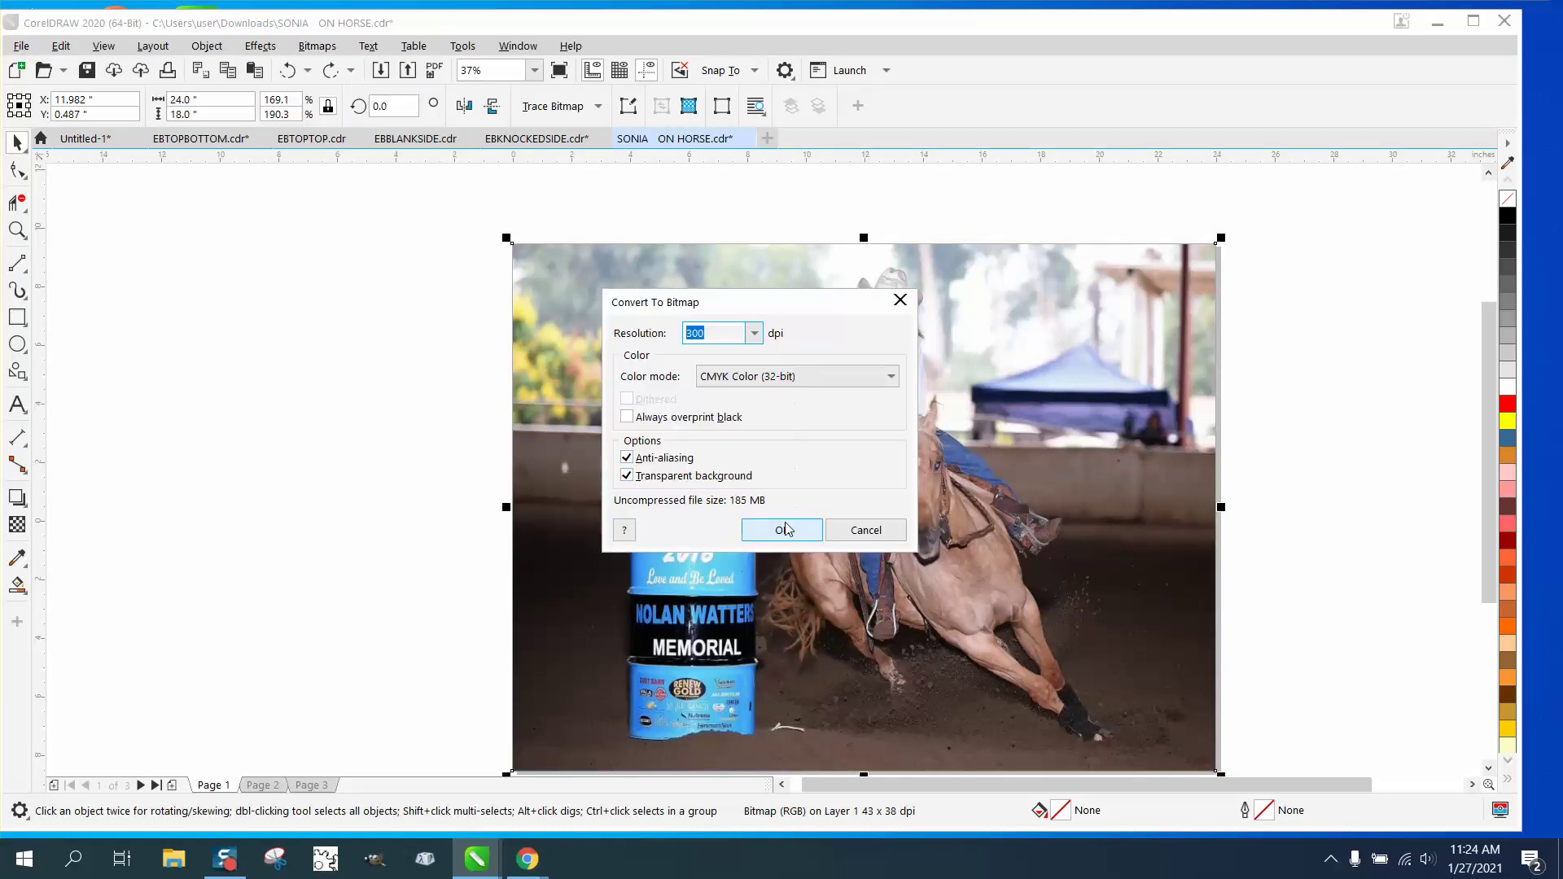
pyautogui.click(783, 530)
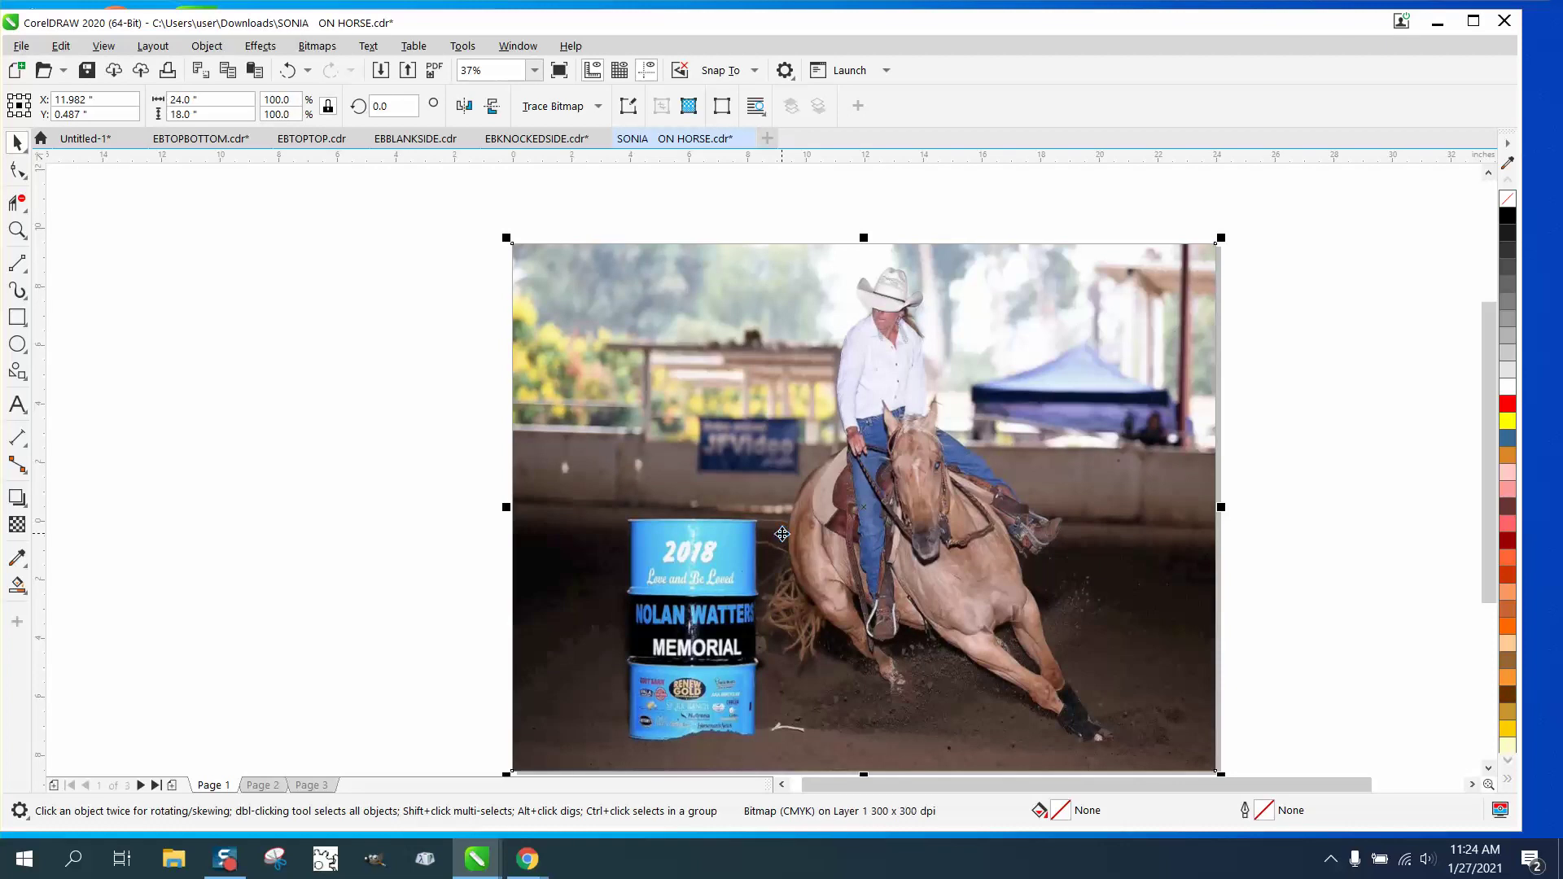
# Resample the CMYK photo from 300 to 600 dpi at 24 × 18 in
pyautogui.click(330, 49)
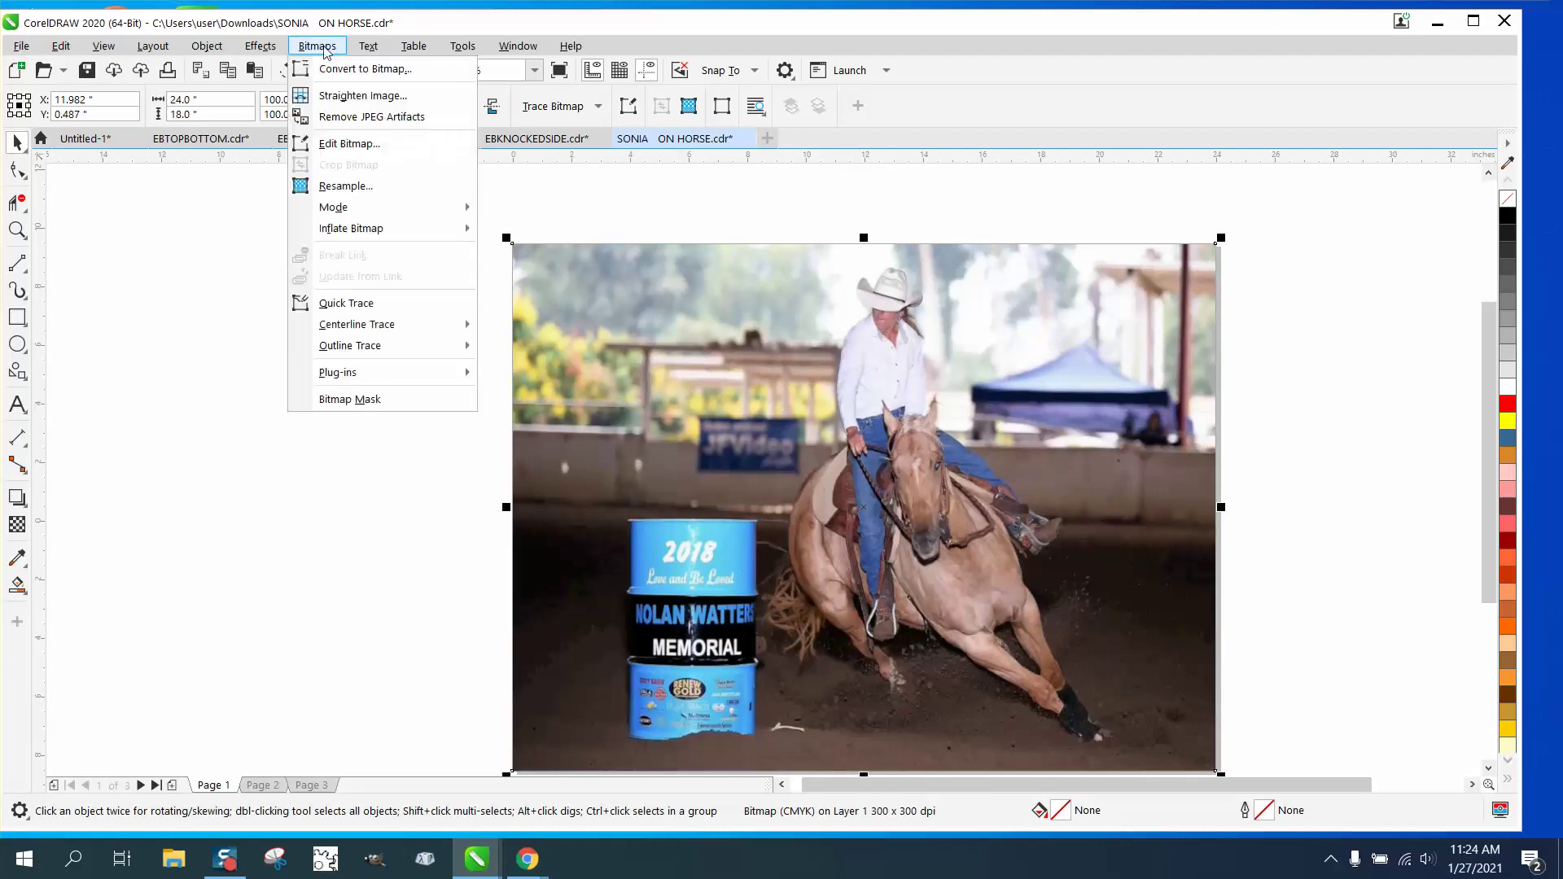
pyautogui.click(344, 190)
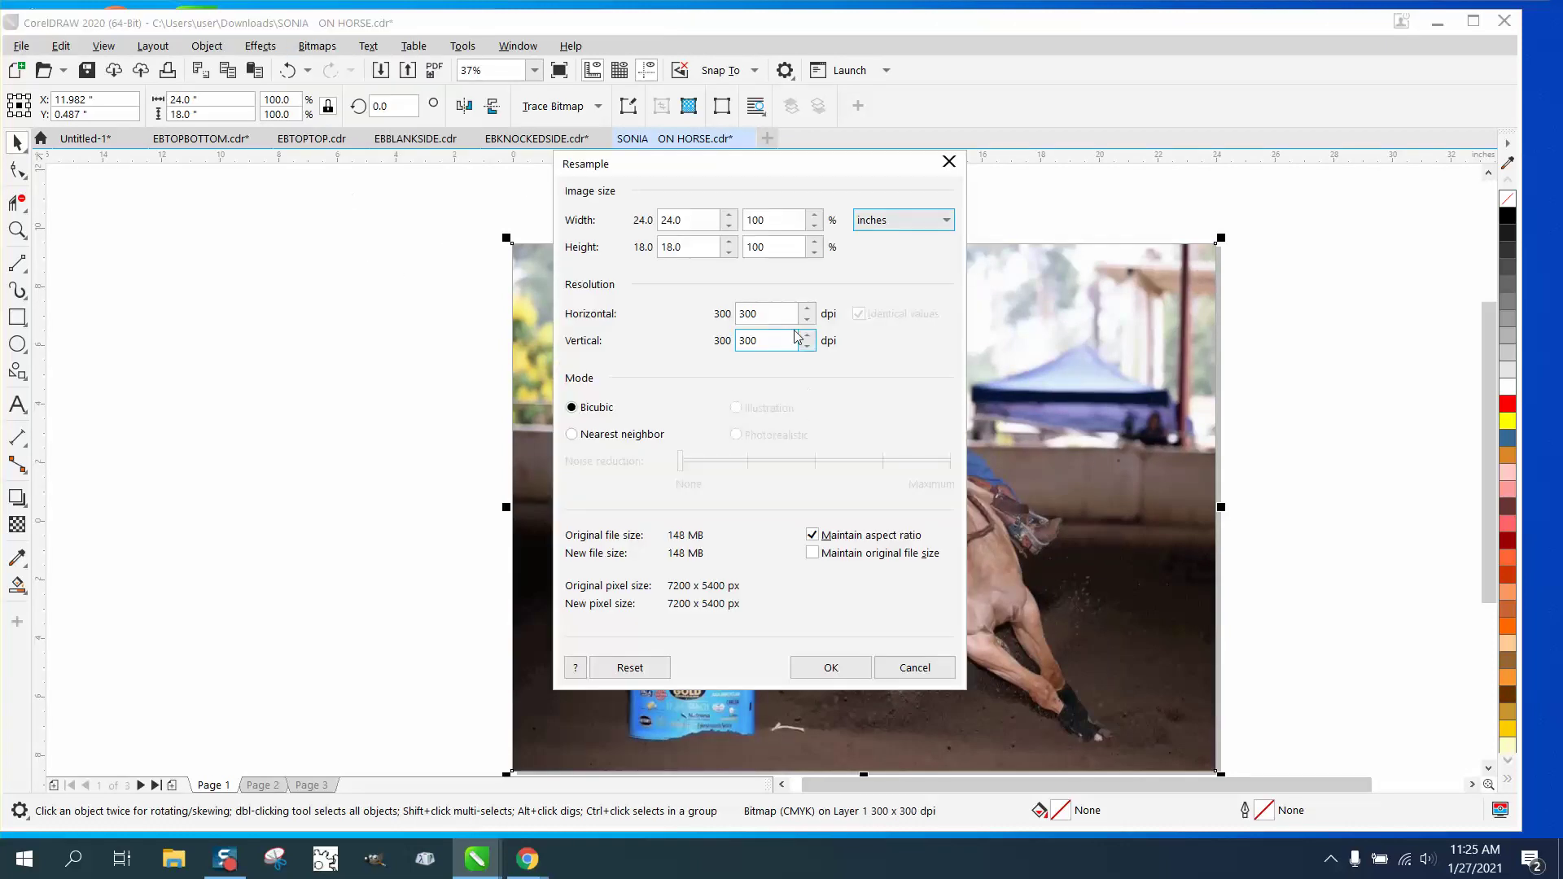
pyautogui.doubleClick(747, 317)
pyautogui.write('6')
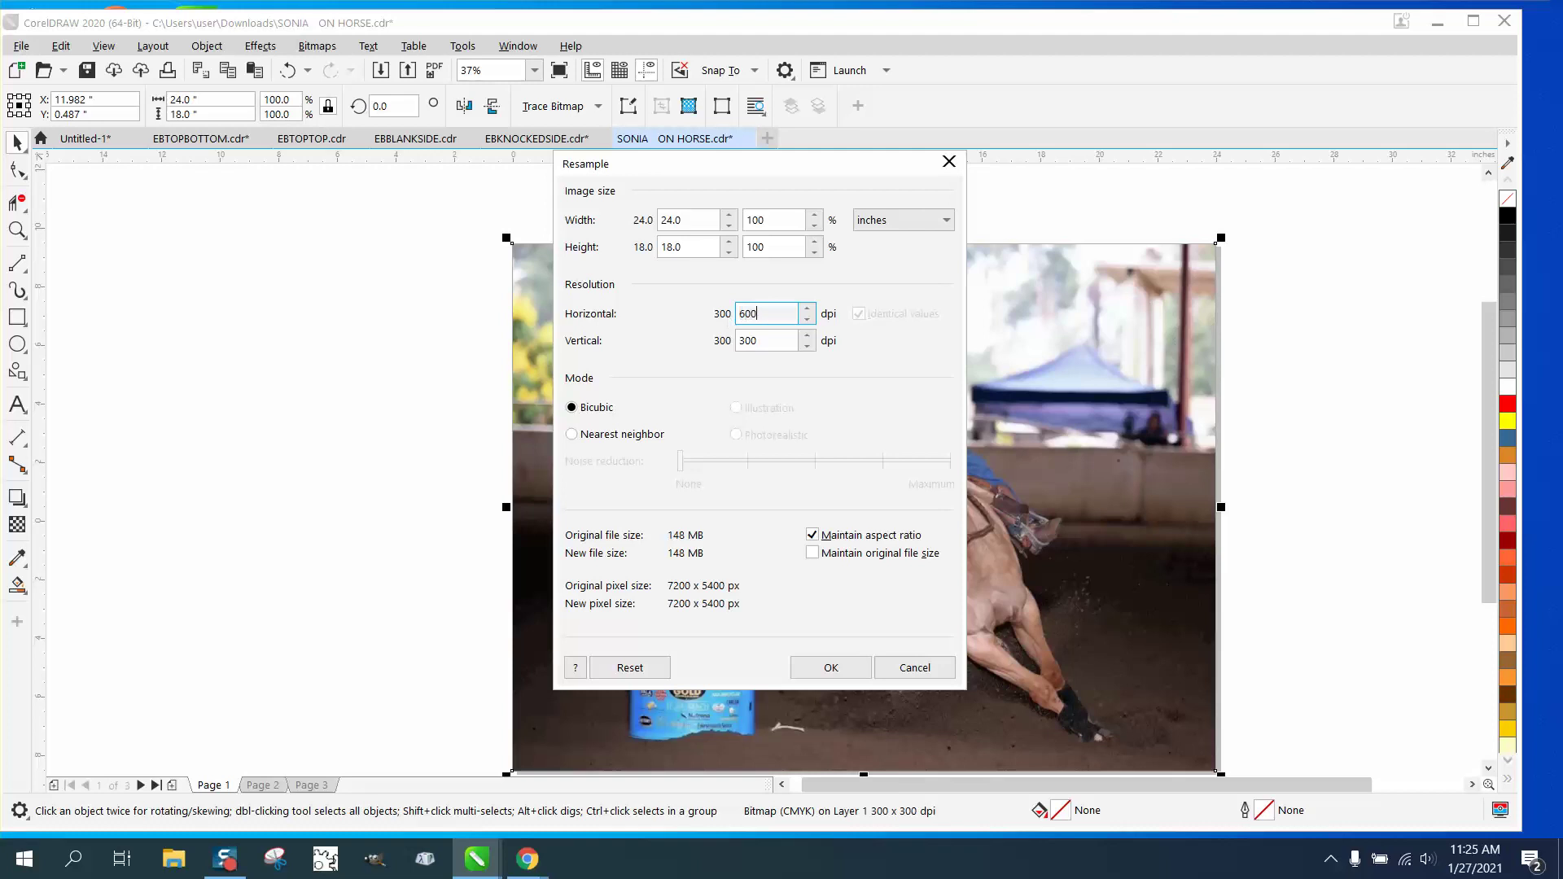
pyautogui.click(837, 667)
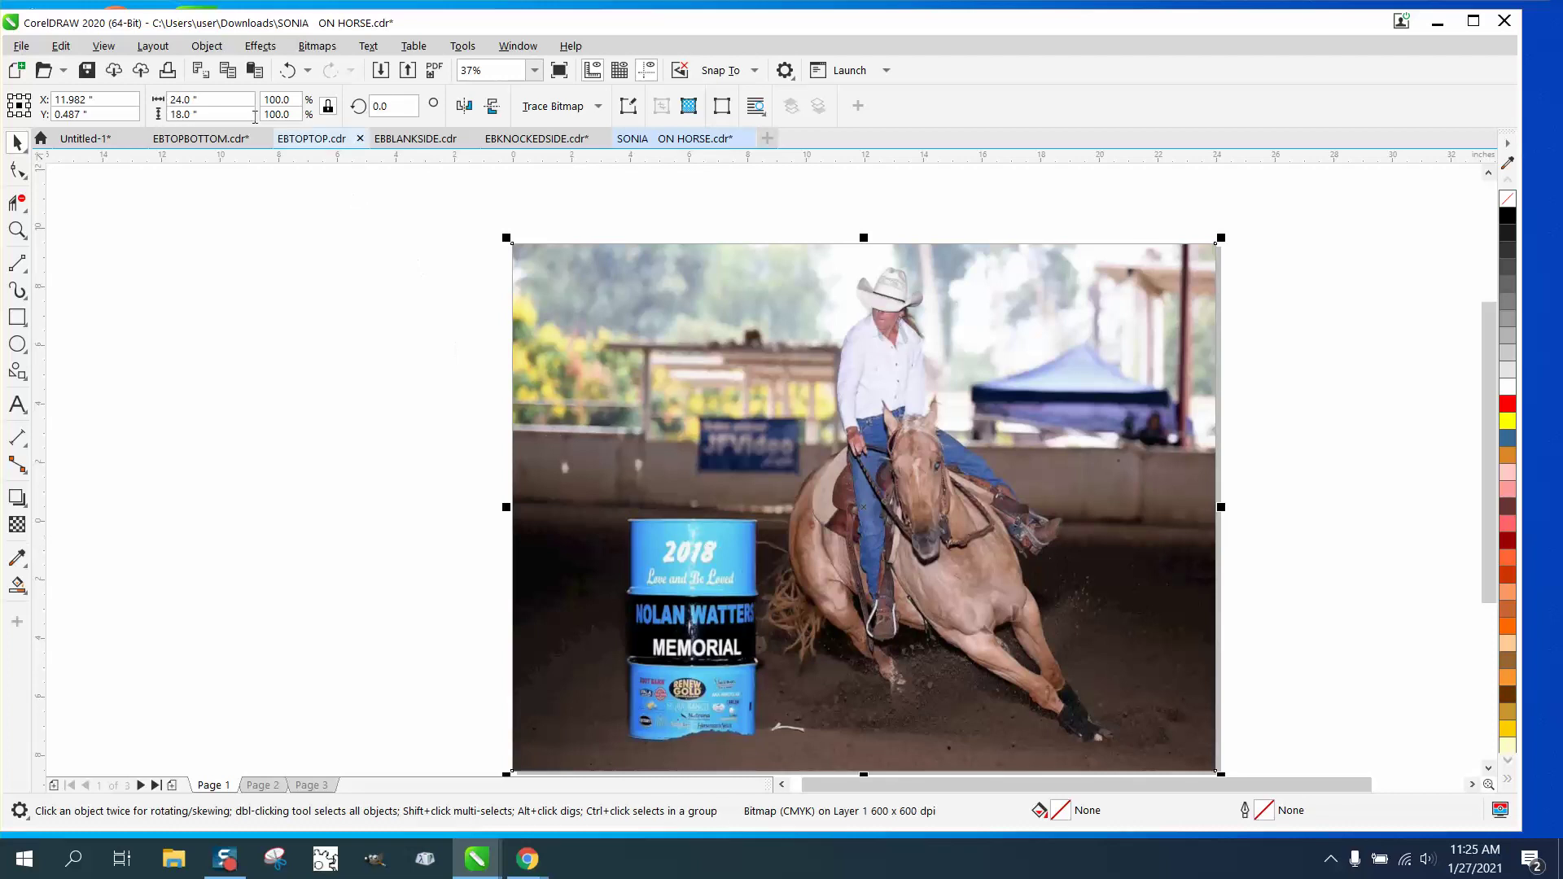
# Change the photo's width from 24.0 to 36.0 in
pyautogui.moveTo(213, 99); pyautogui.dragTo(167, 102)
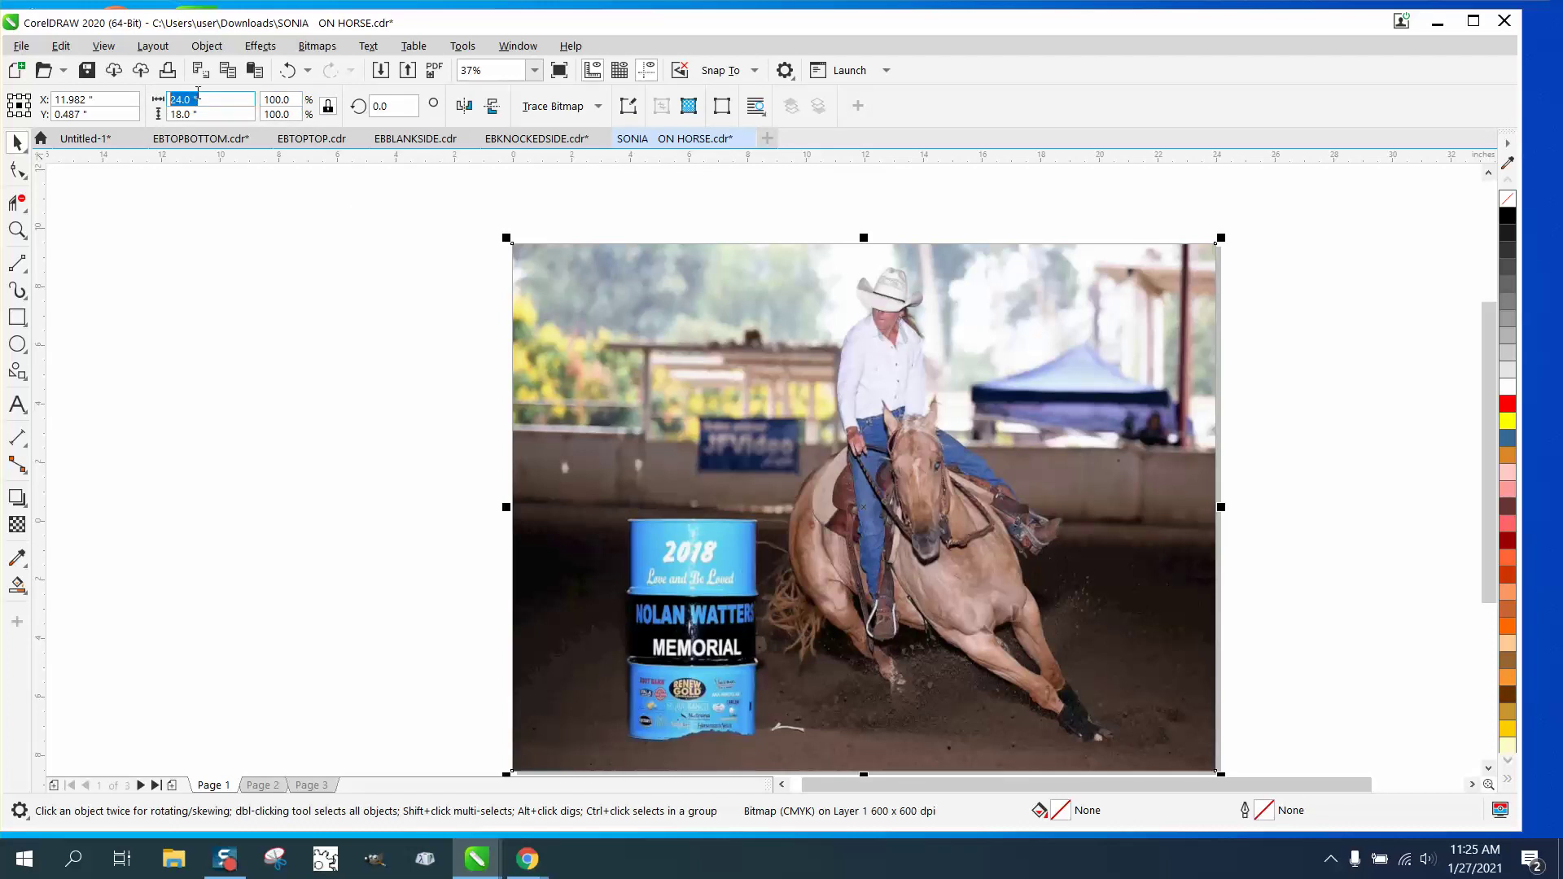
pyautogui.write('36')
pyautogui.press('Return')
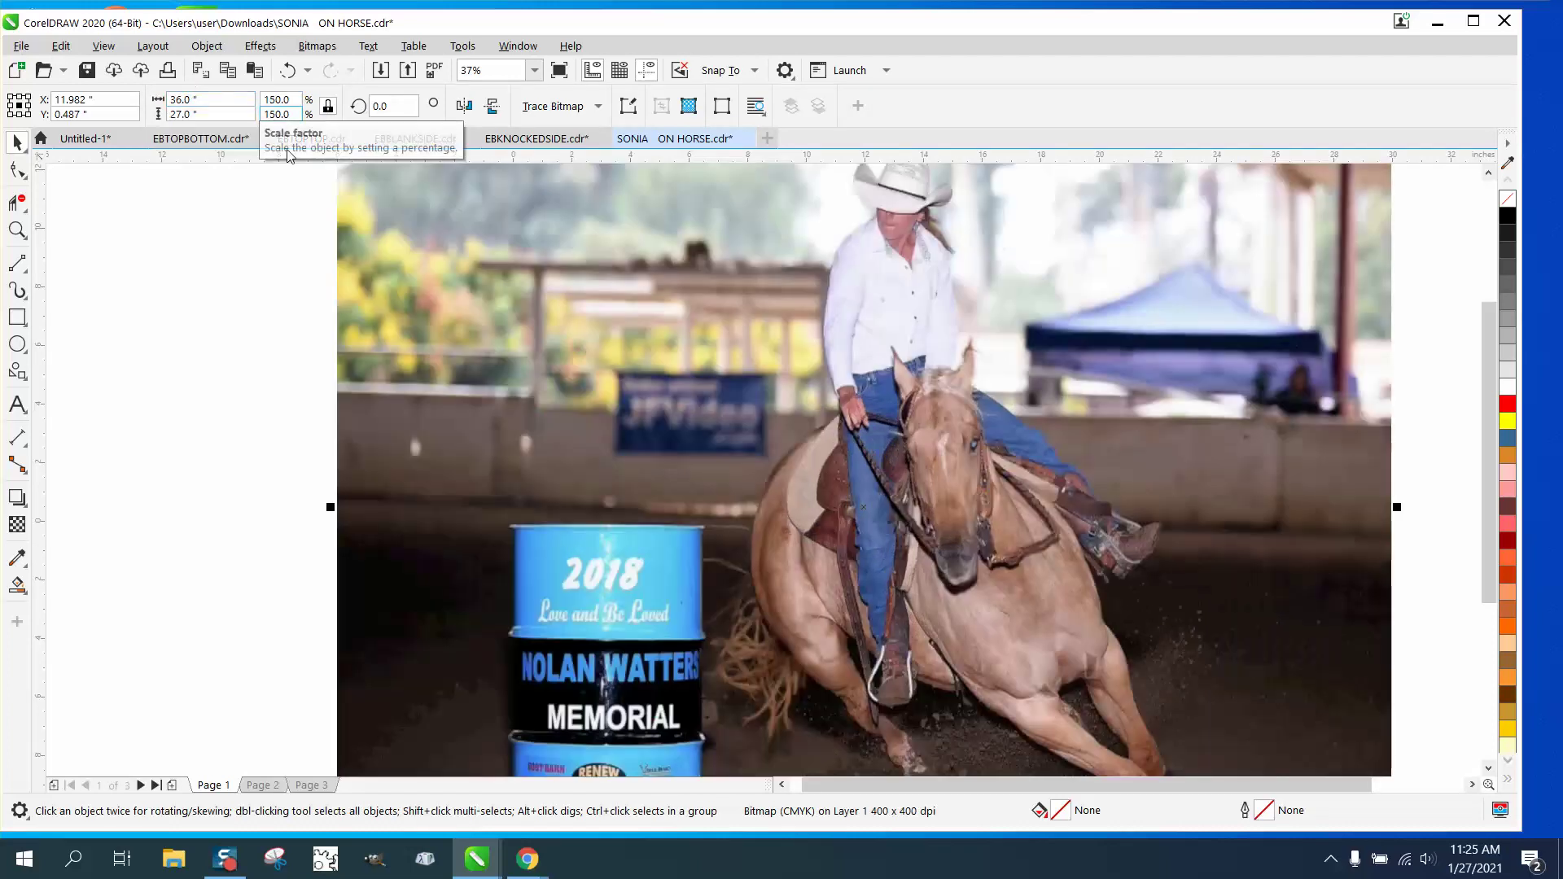
pyautogui.scroll(-2, 250, 348)
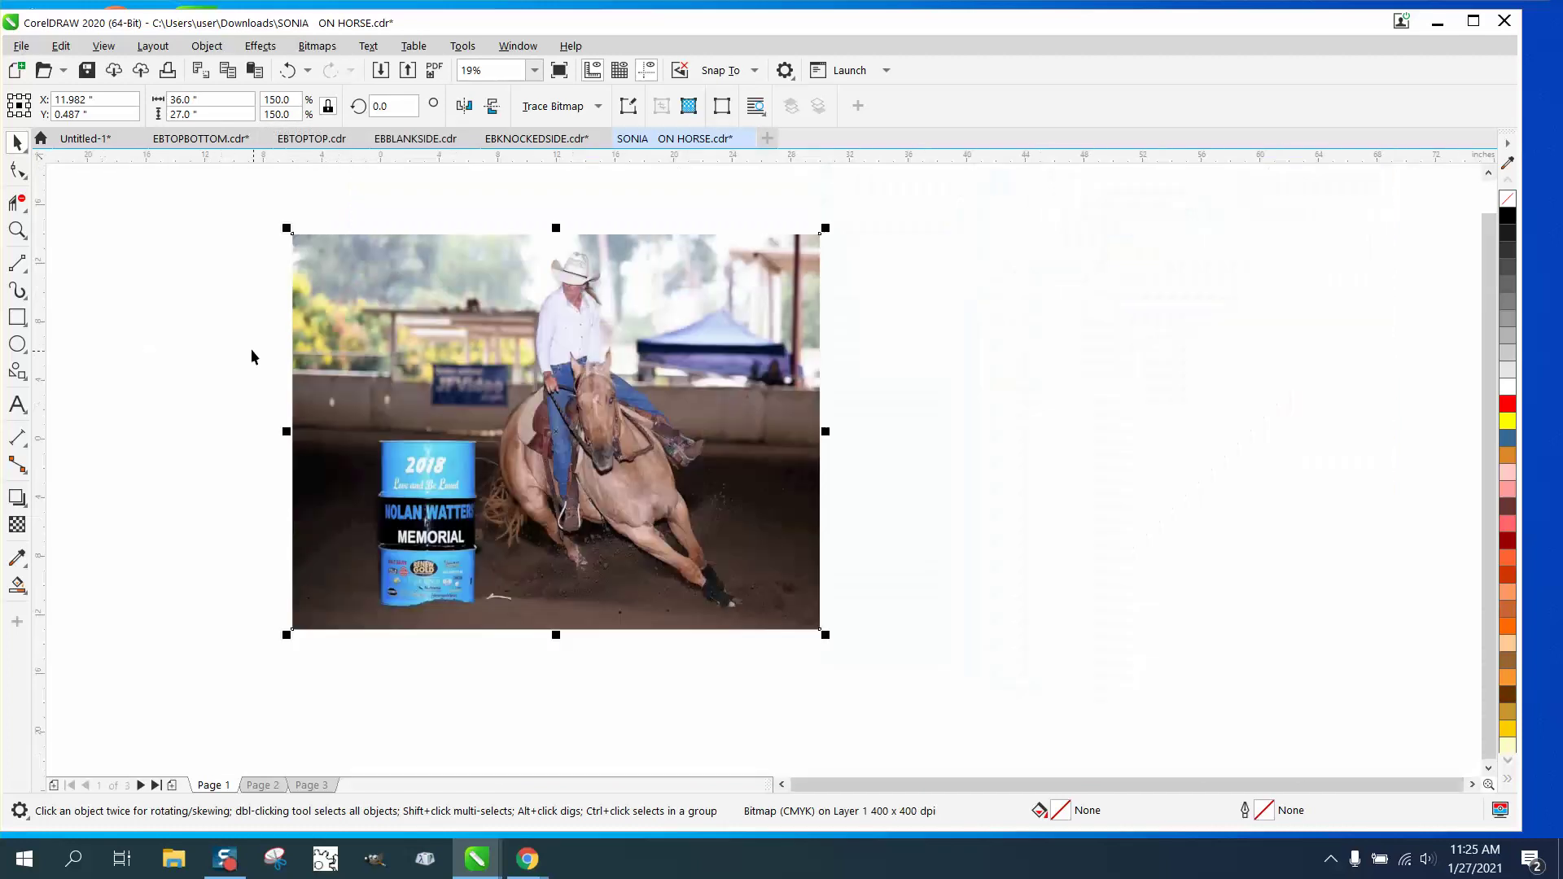
pyautogui.click(314, 49)
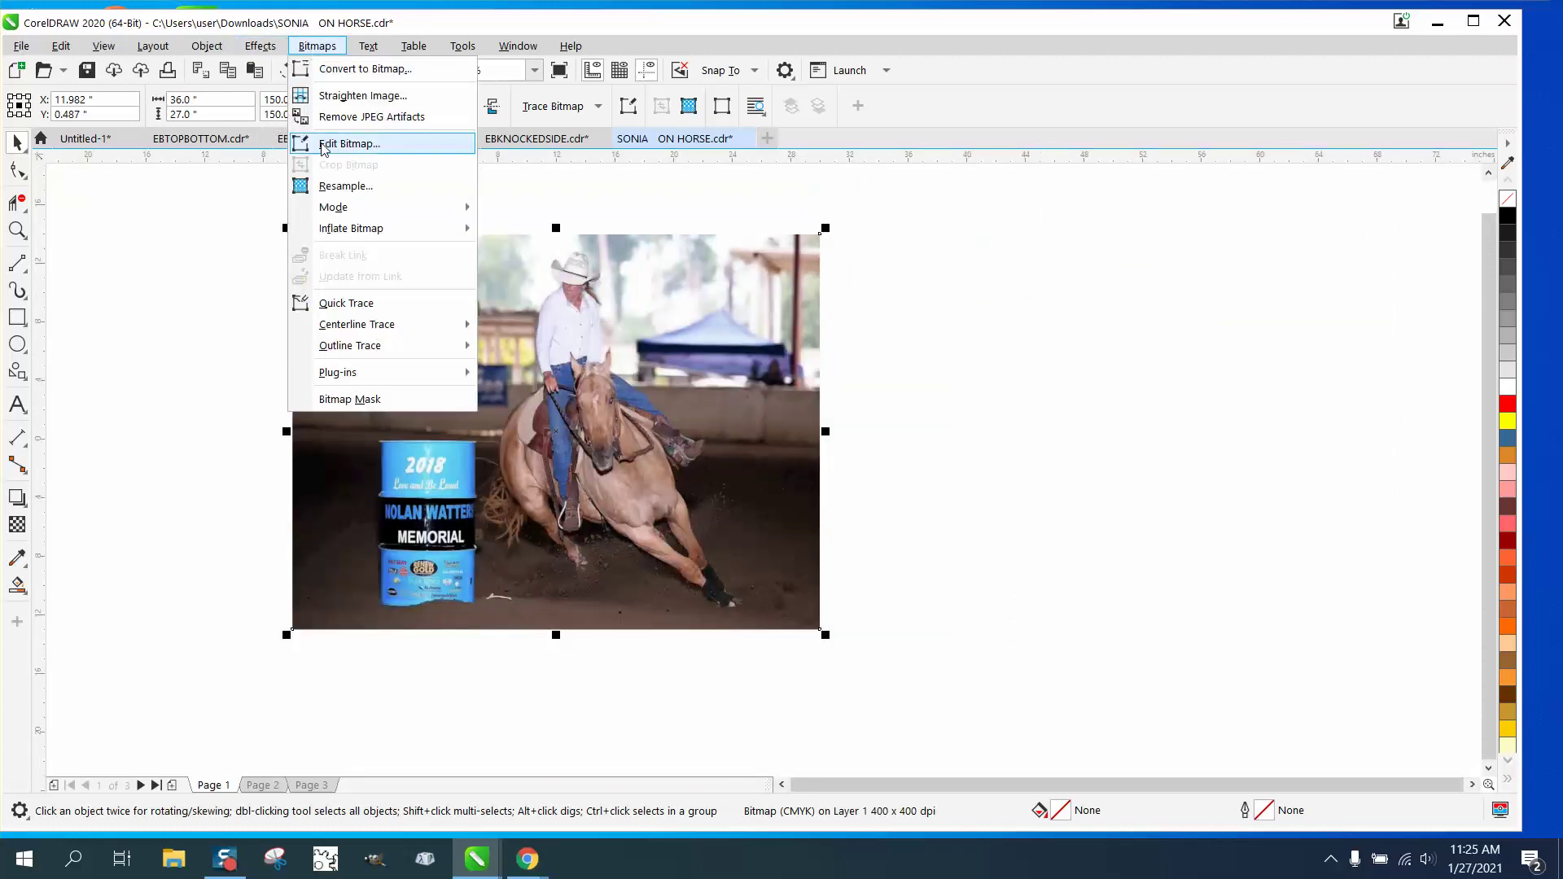
# Resample the 36 × 27 in photo from 400 to 600 dpi
pyautogui.click(346, 185)
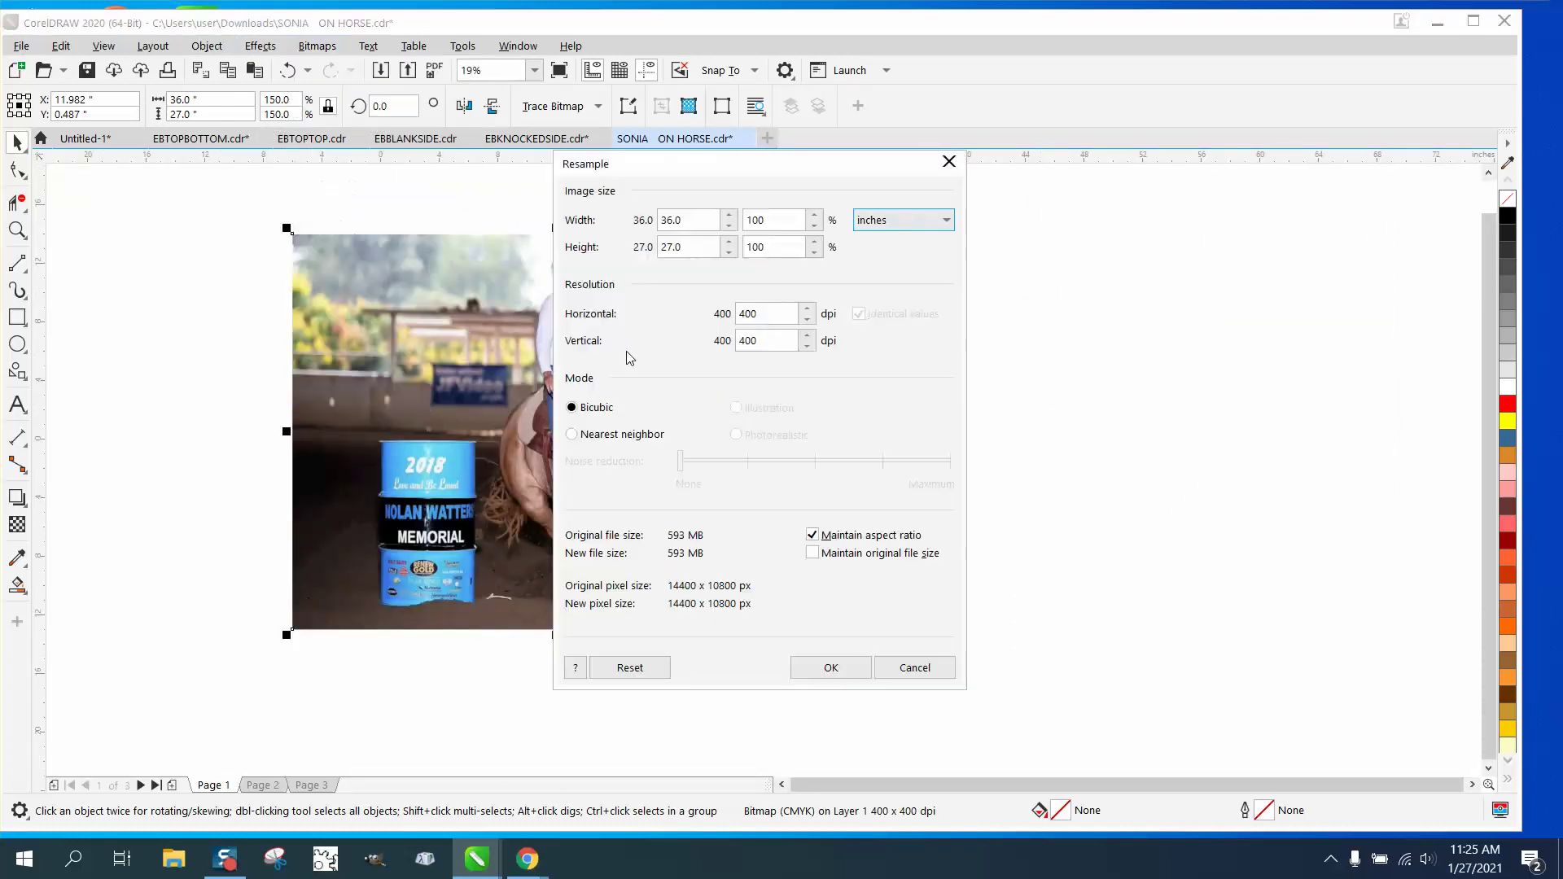
pyautogui.doubleClick(743, 313)
pyautogui.write('6')
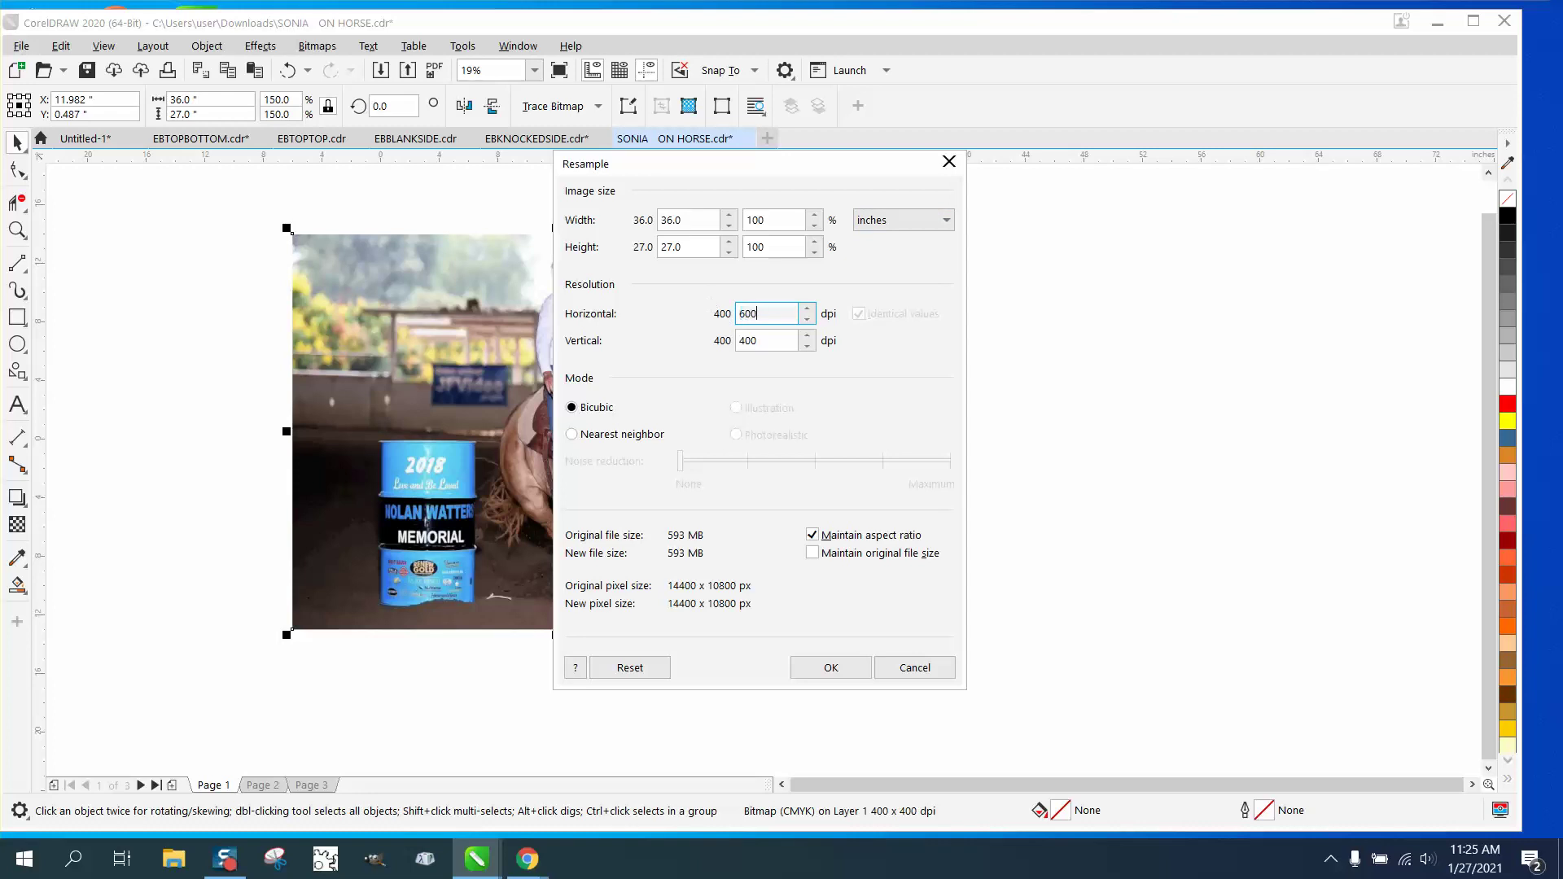
pyautogui.click(831, 667)
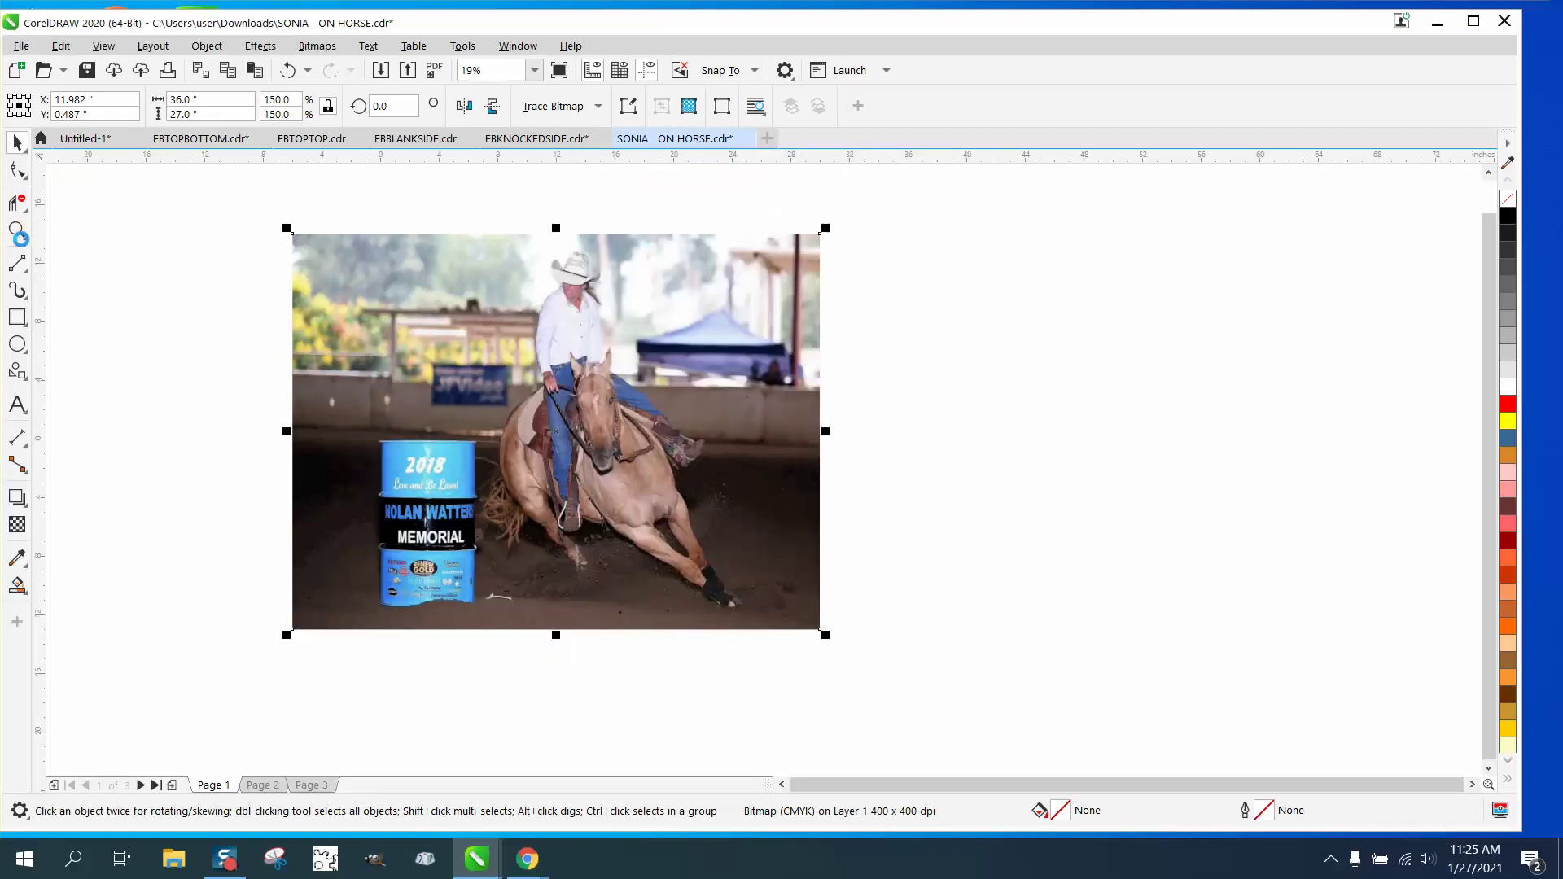
pyautogui.click(17, 233)
pyautogui.click(25, 237)
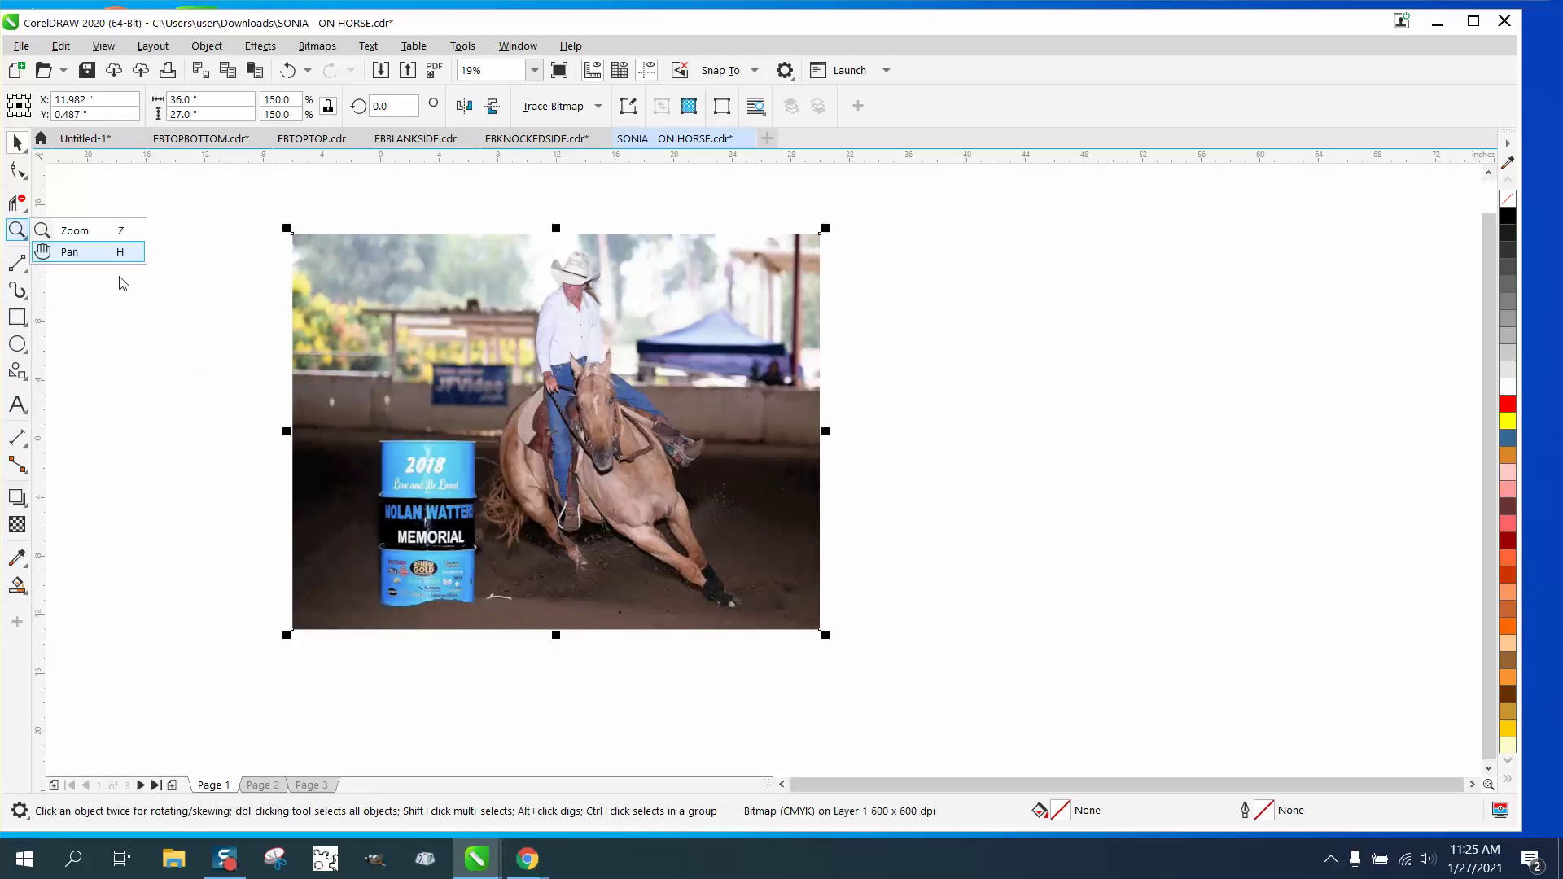
pyautogui.click(74, 231)
pyautogui.click(547, 515)
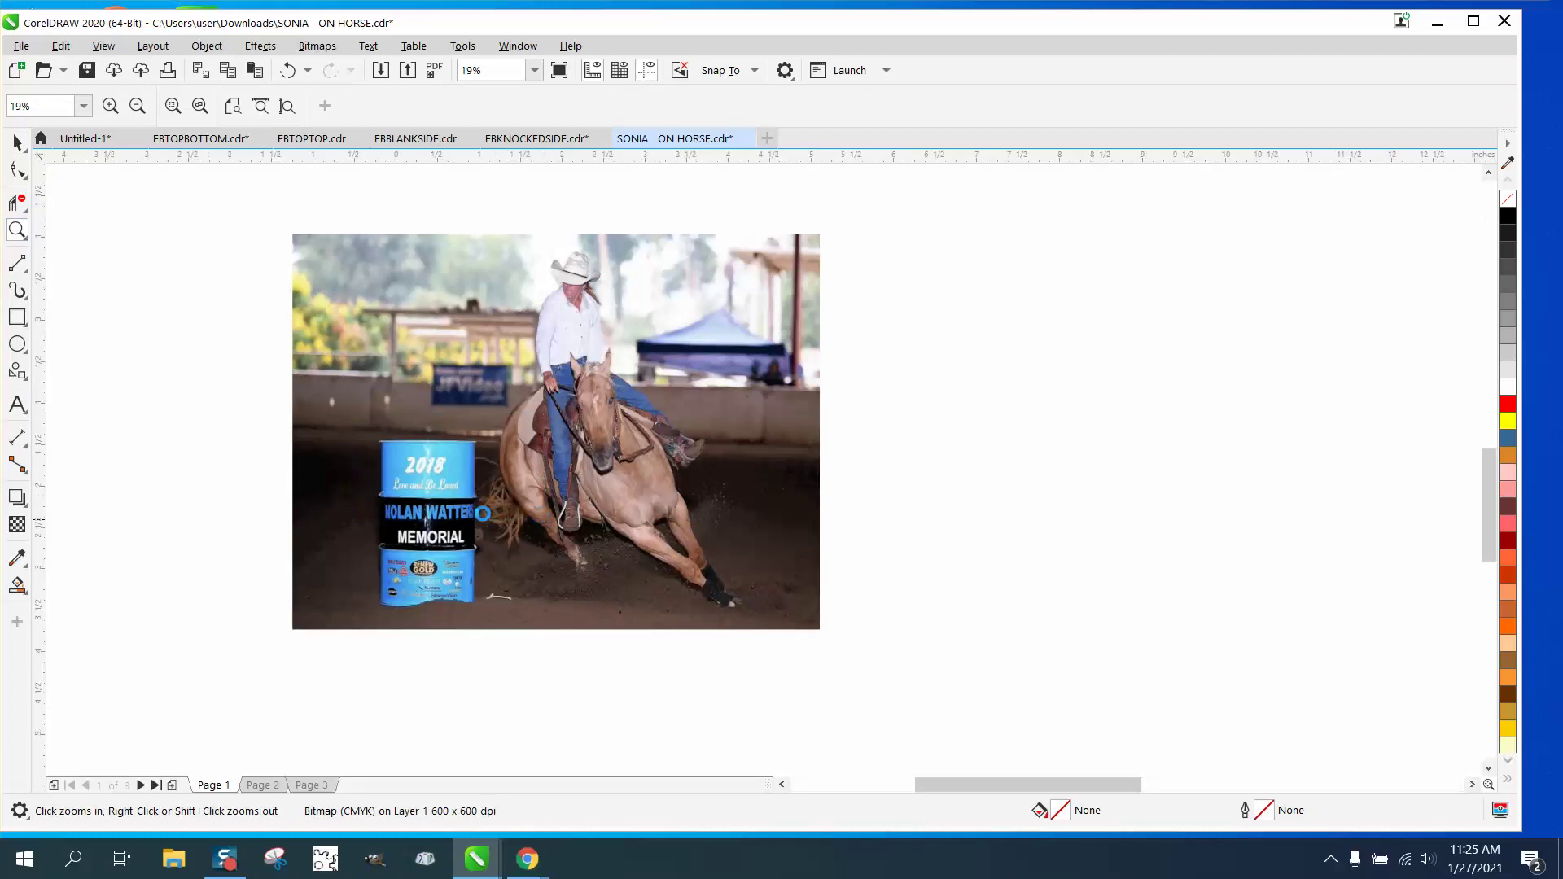